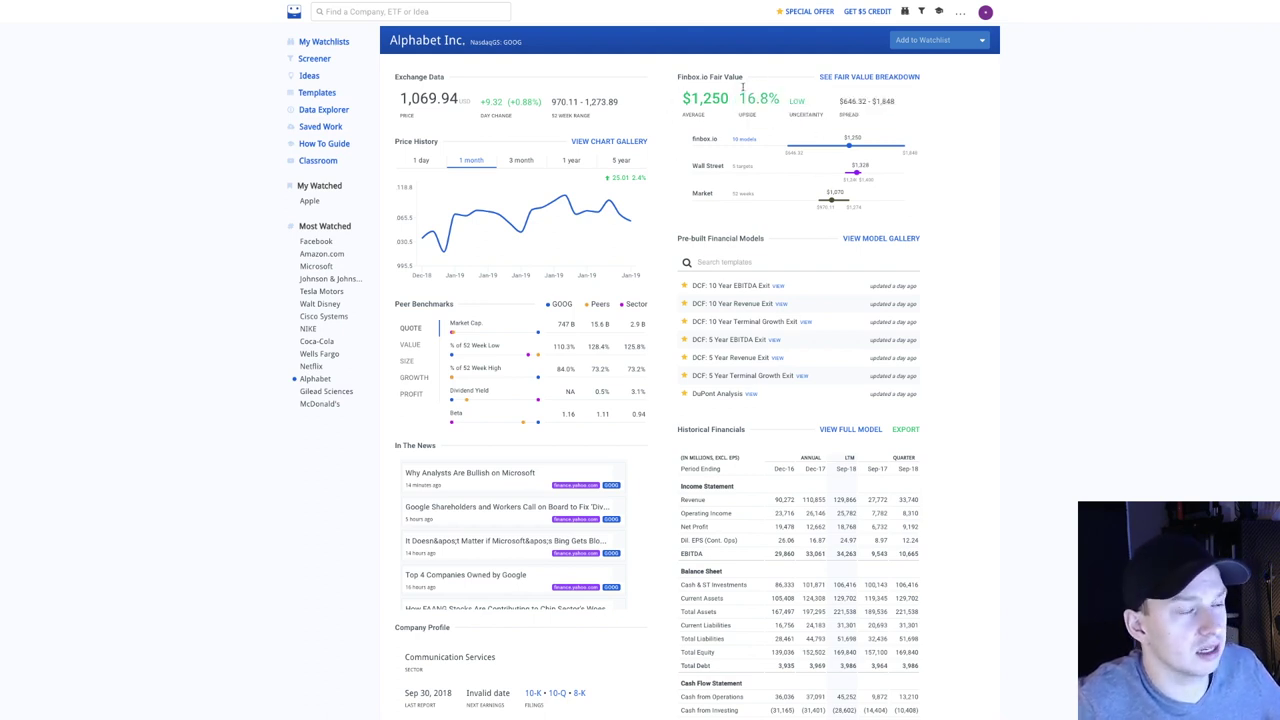
# - Expand the Finbox.io fair value breakdown for Alphabet Inc. to review the individual valuation models
pyautogui.moveTo(741, 96)
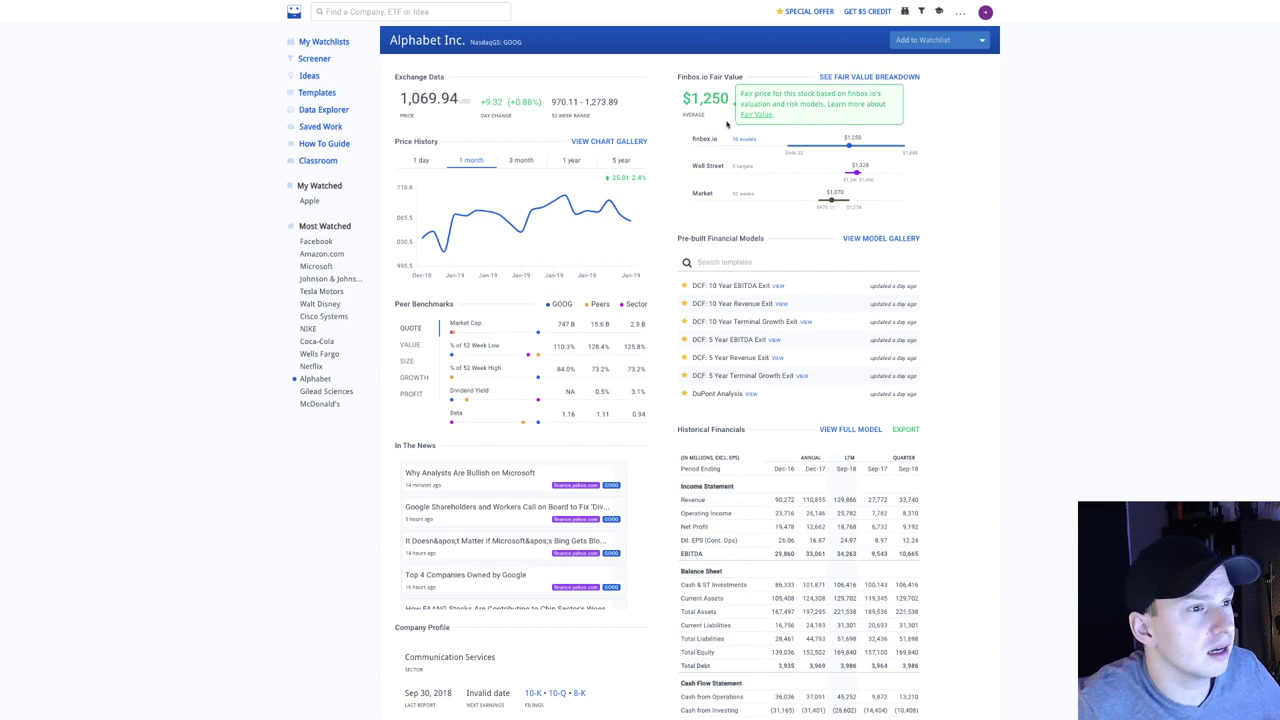
pyautogui.moveTo(748, 143)
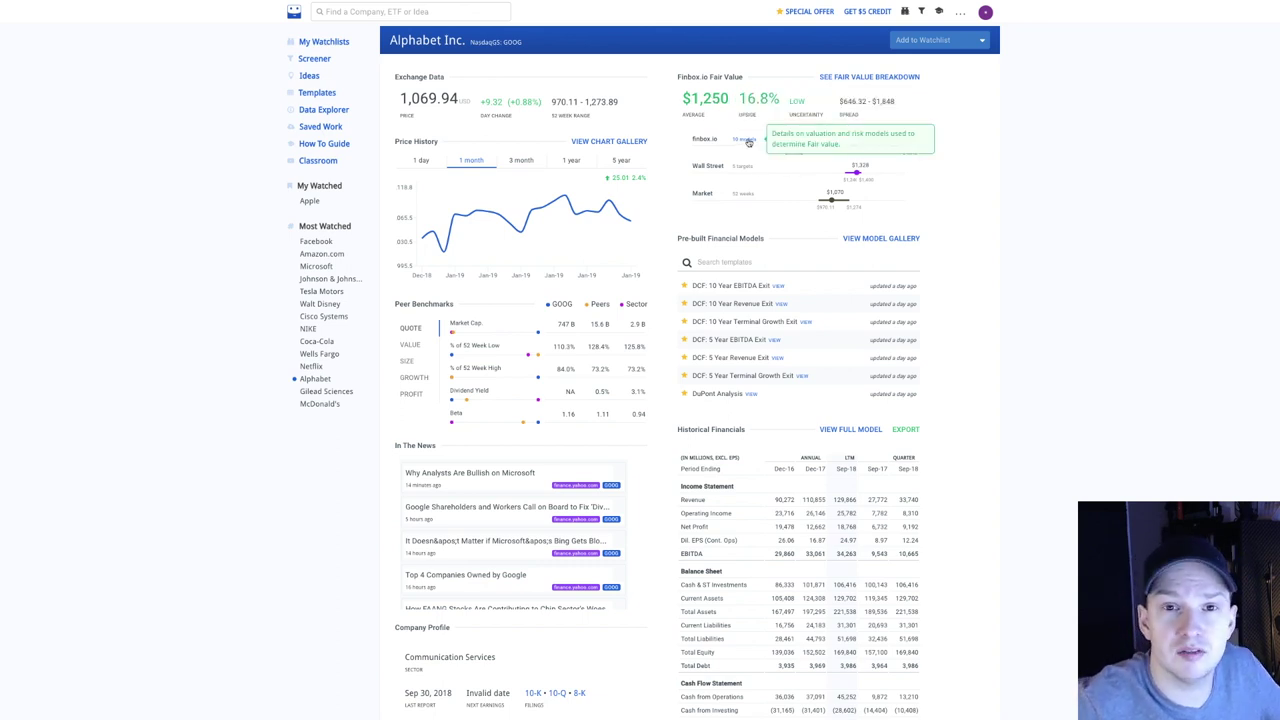
pyautogui.click(748, 143)
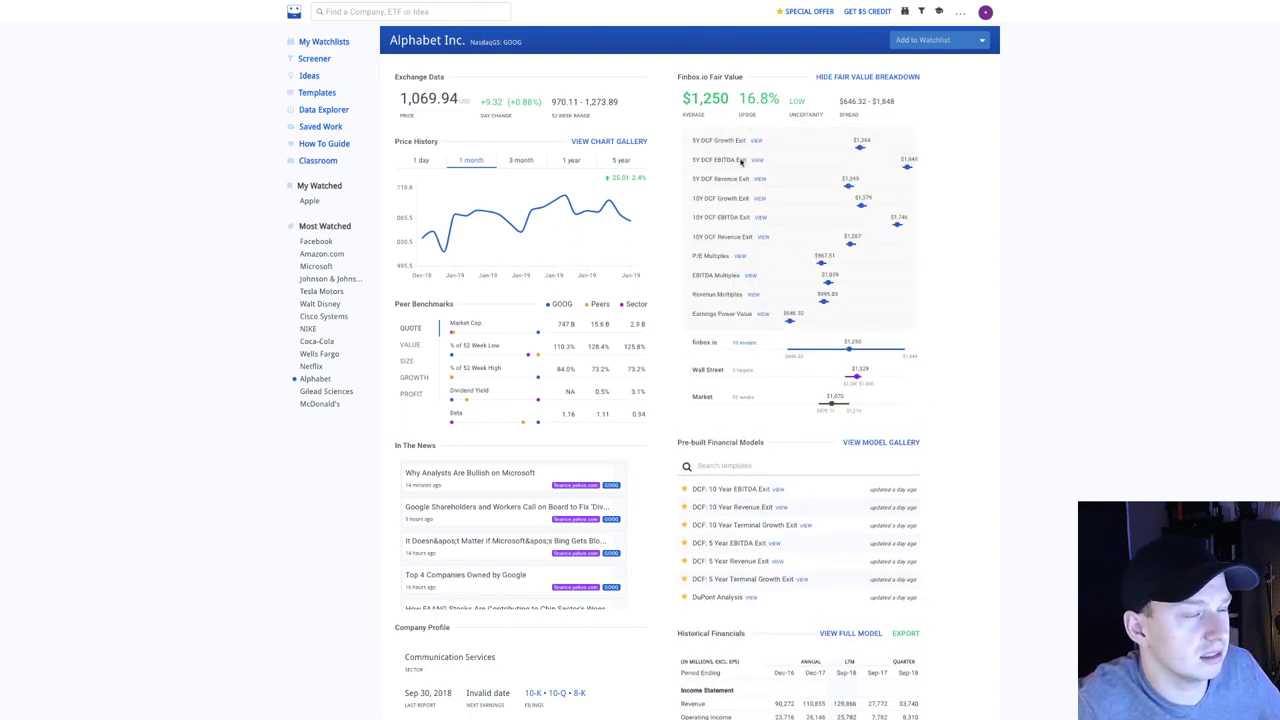
pyautogui.moveTo(760, 118)
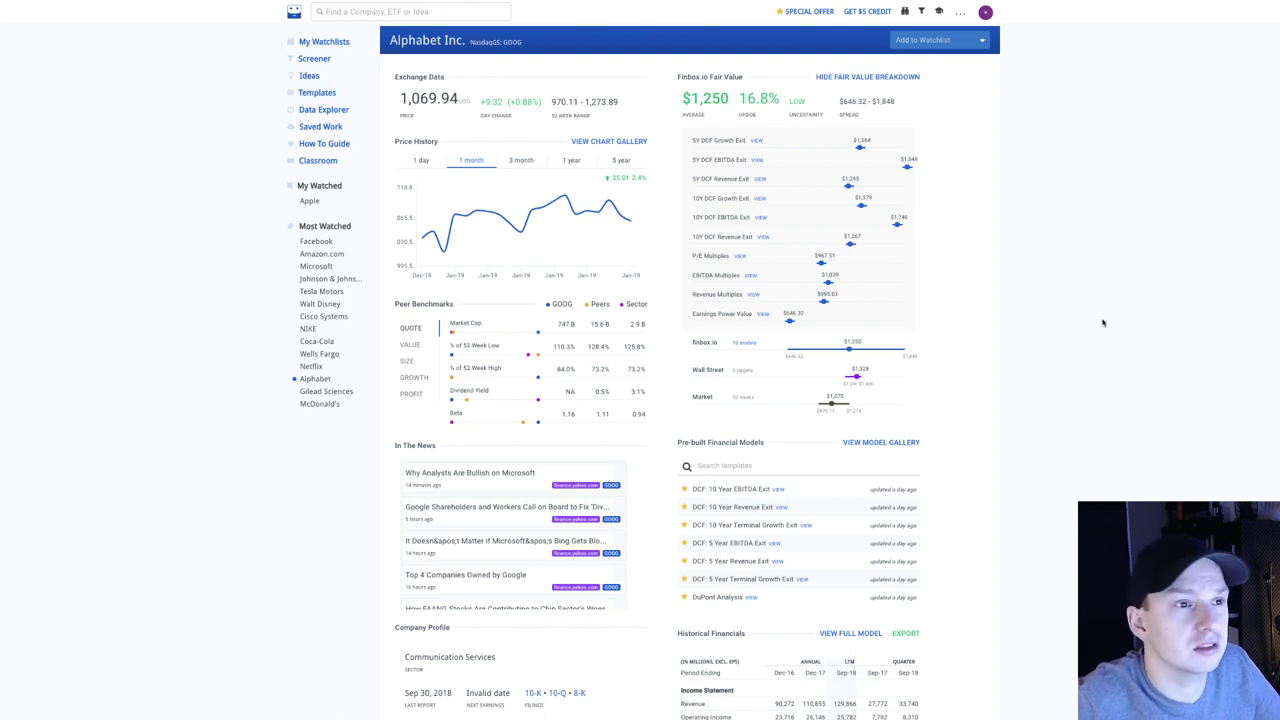
# - Switch to the Aandeel Waarderen spreadsheet in Google Sheets and set the ticker on the Overzicht sheet to KO
pyautogui.hotkey('ctrl', 'Tab')
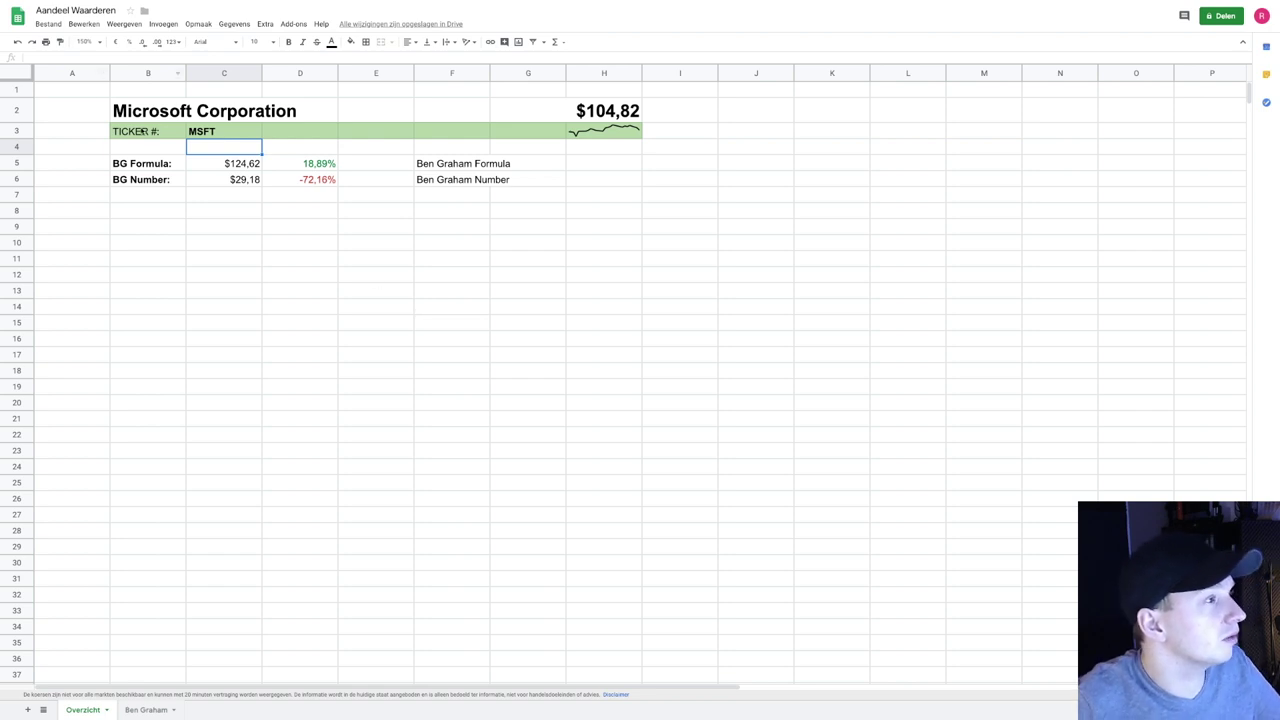
pyautogui.click(222, 133)
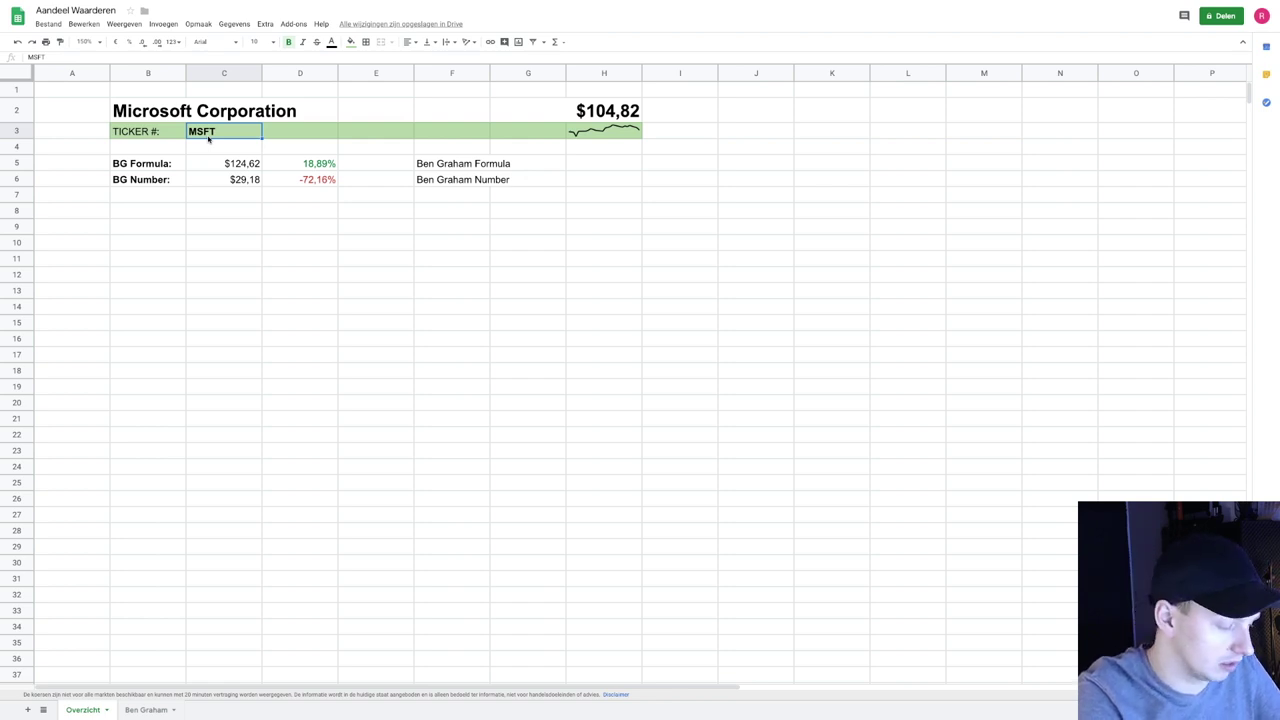
pyautogui.write('KO')
pyautogui.press('Return')
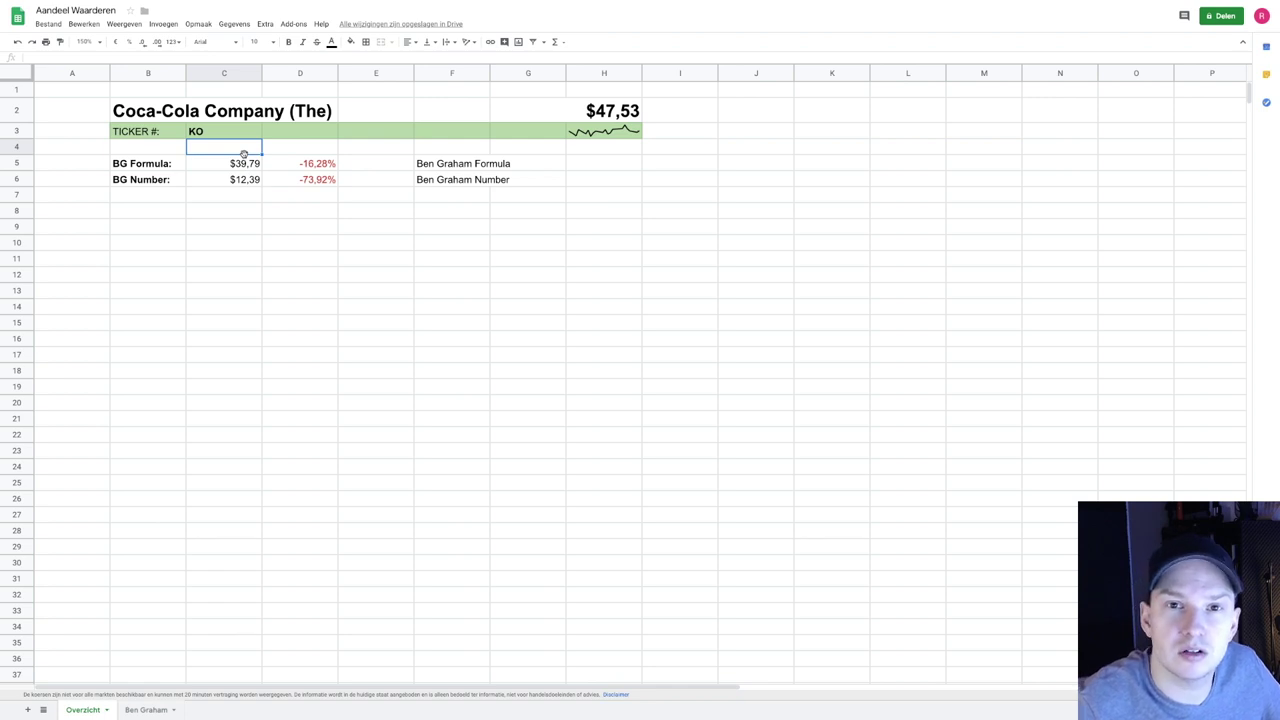
# - On the Ben Graham sheet, inspect the formulas behind the ticker, net profit, number of shares and resulting EPS
pyautogui.click(150, 710)
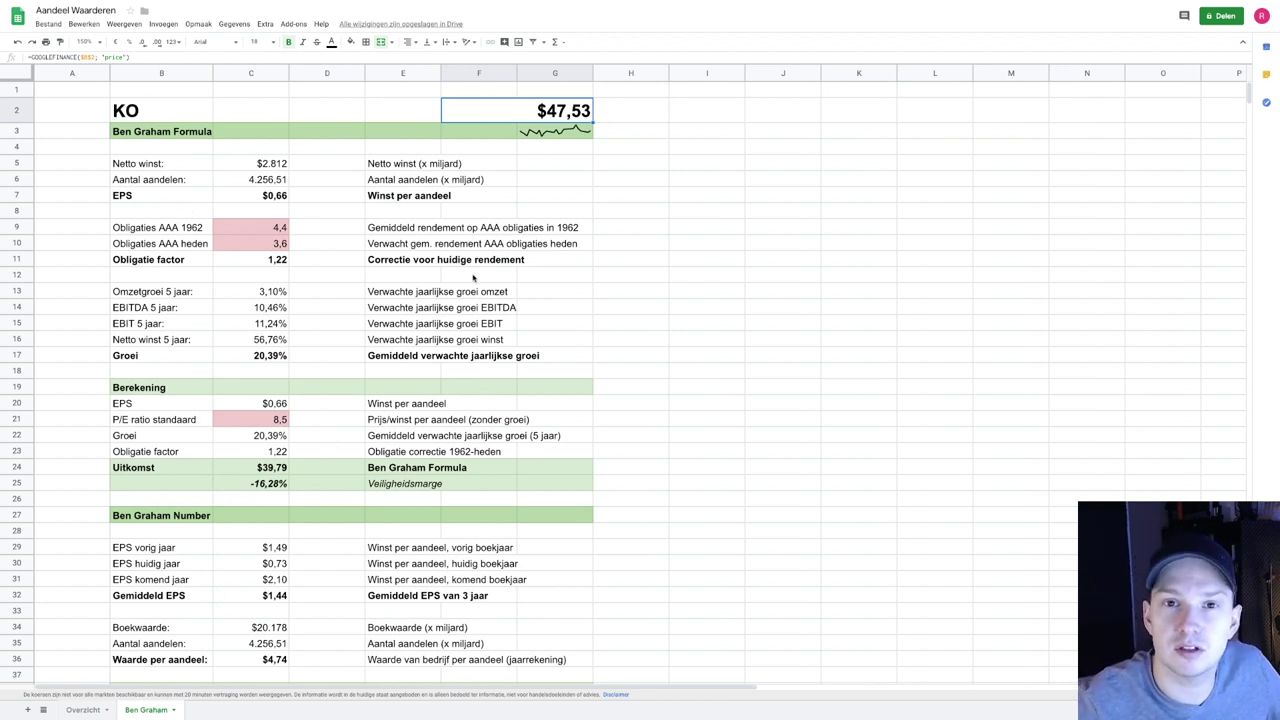
pyautogui.click(118, 115)
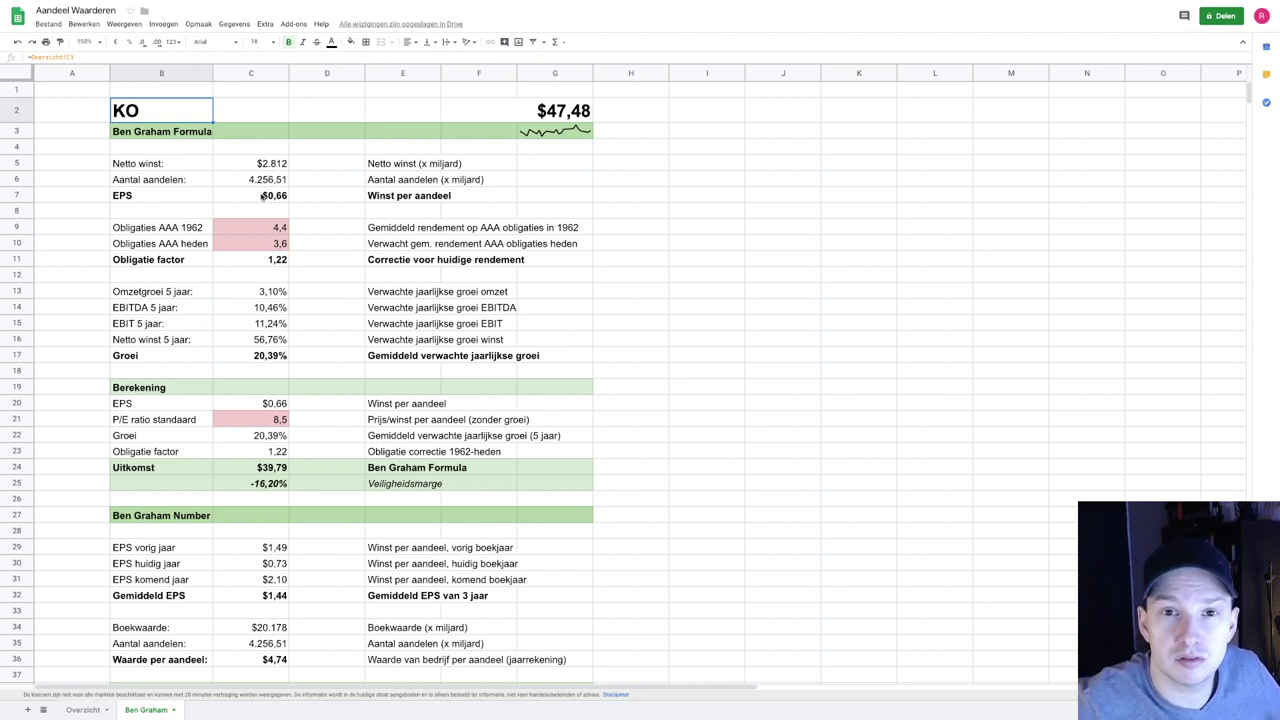
pyautogui.click(278, 197)
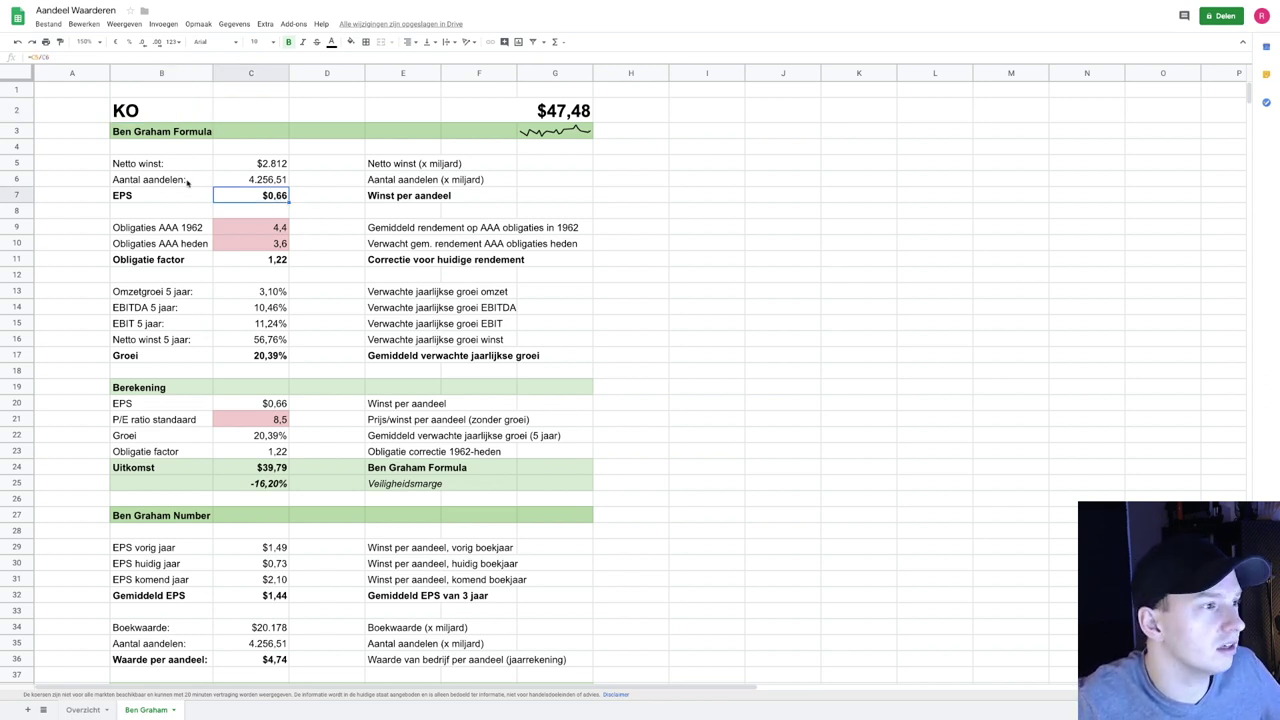
pyautogui.click(275, 166)
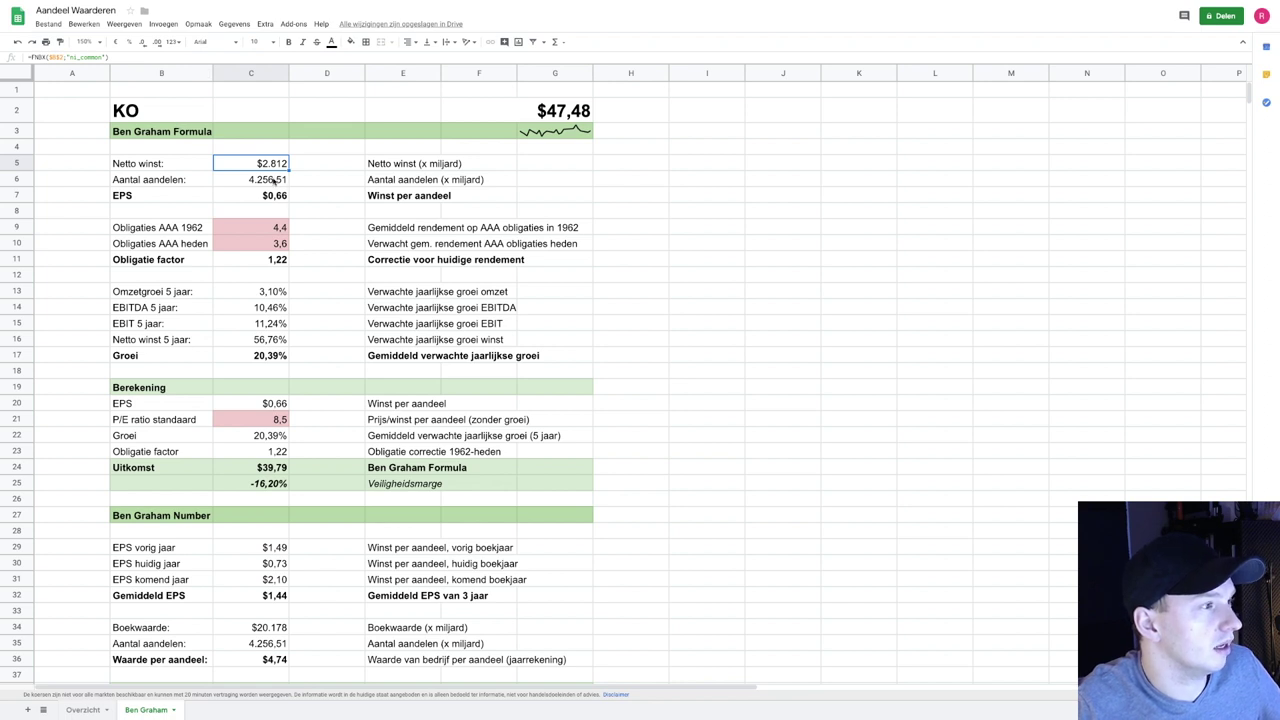
pyautogui.click(274, 180)
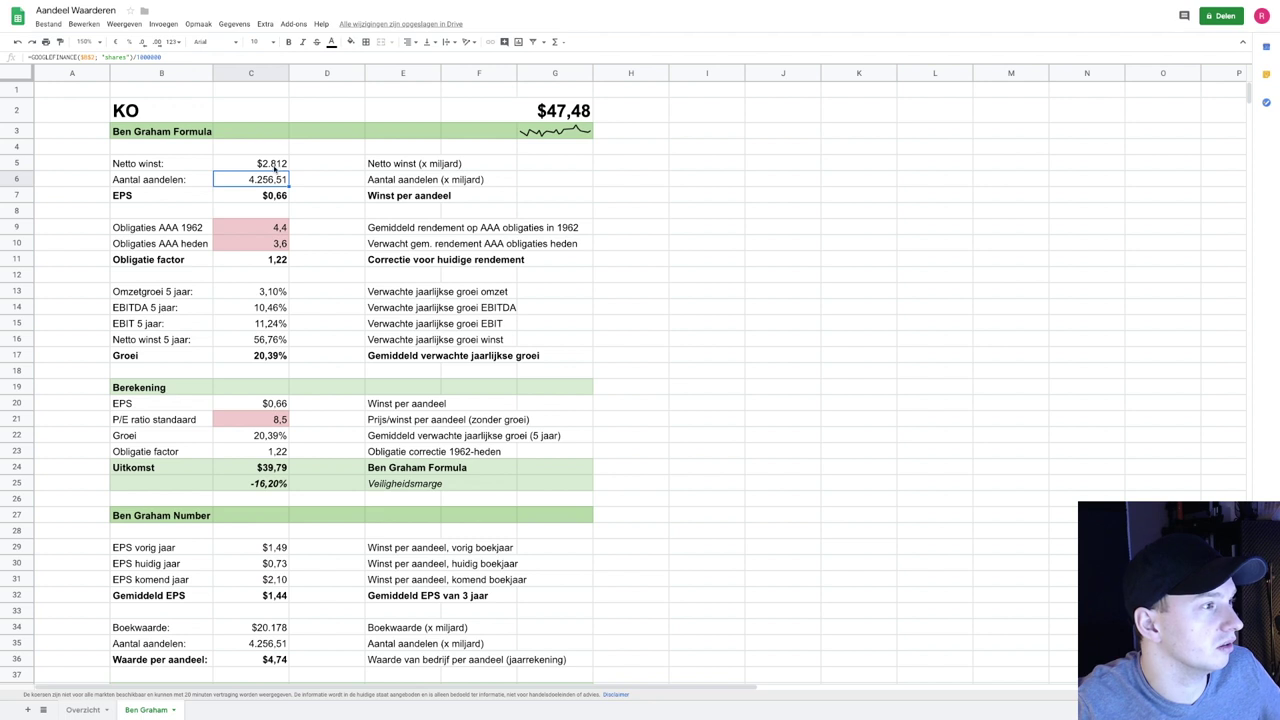
pyautogui.click(280, 197)
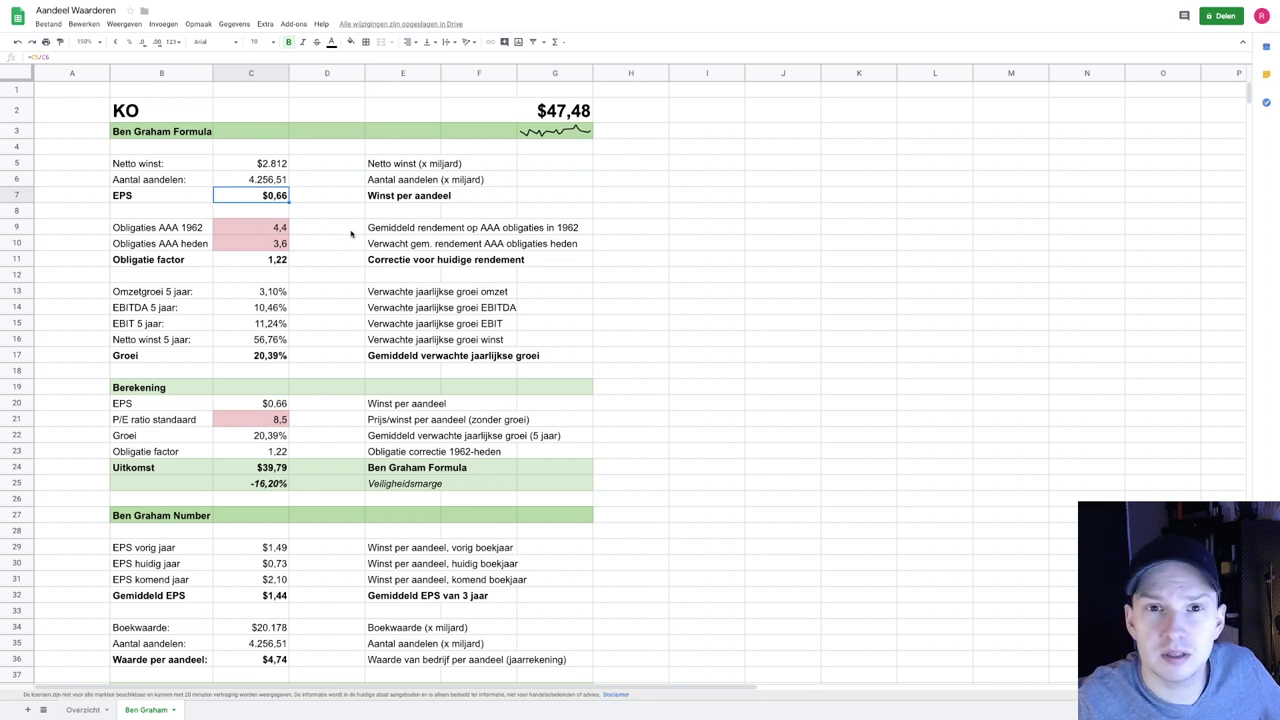
# - Examine the AAA bond yield inputs for 1962 and today and the formula of the Obligatie factor
pyautogui.click(252, 227)
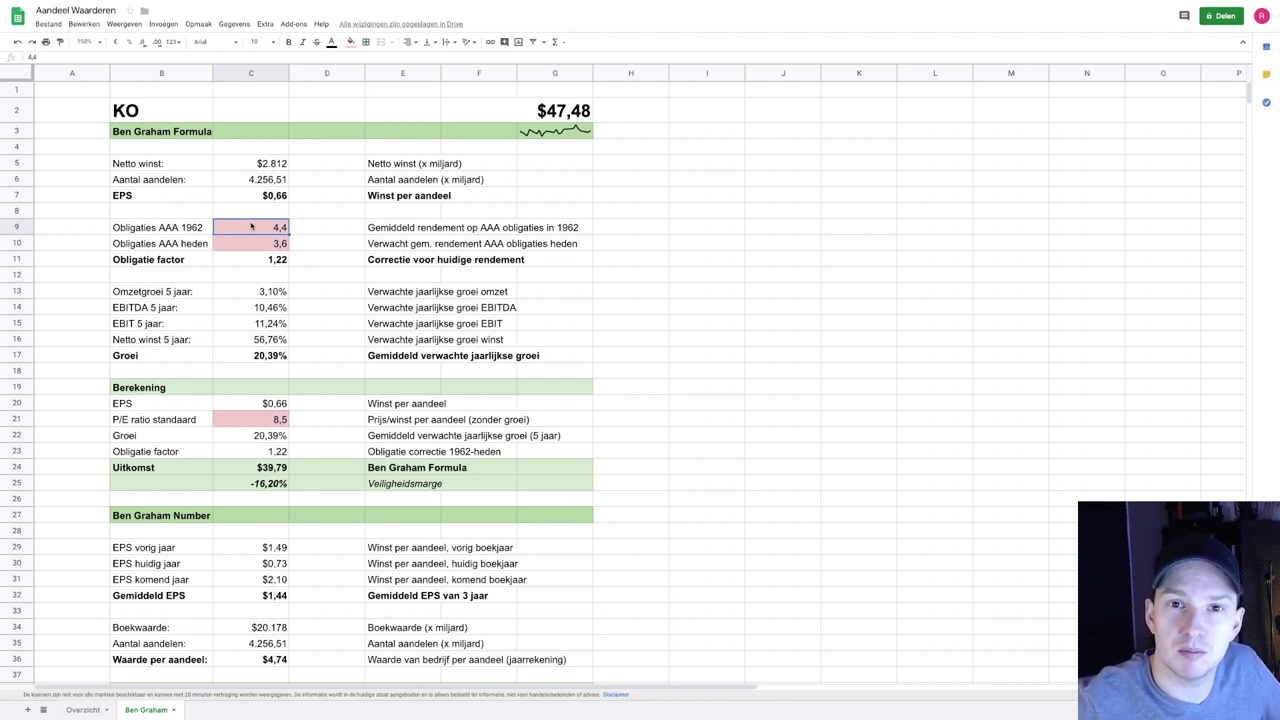
pyautogui.click(193, 229)
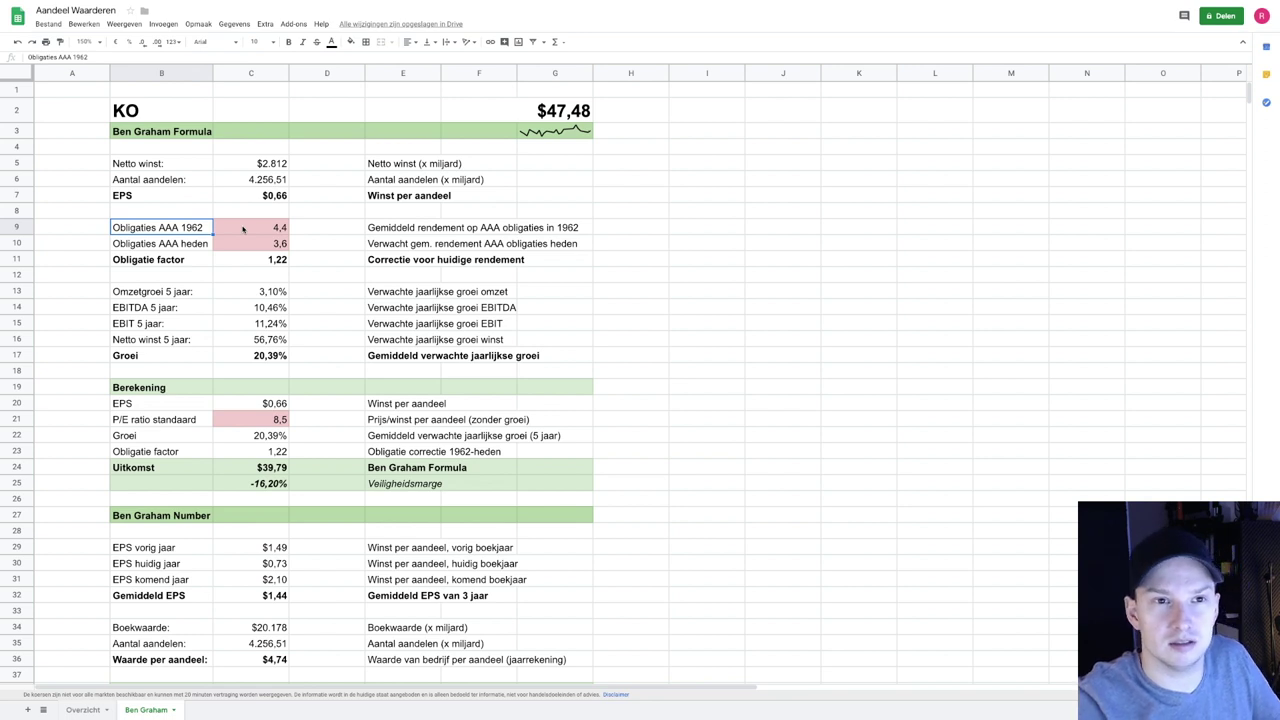
pyautogui.click(270, 234)
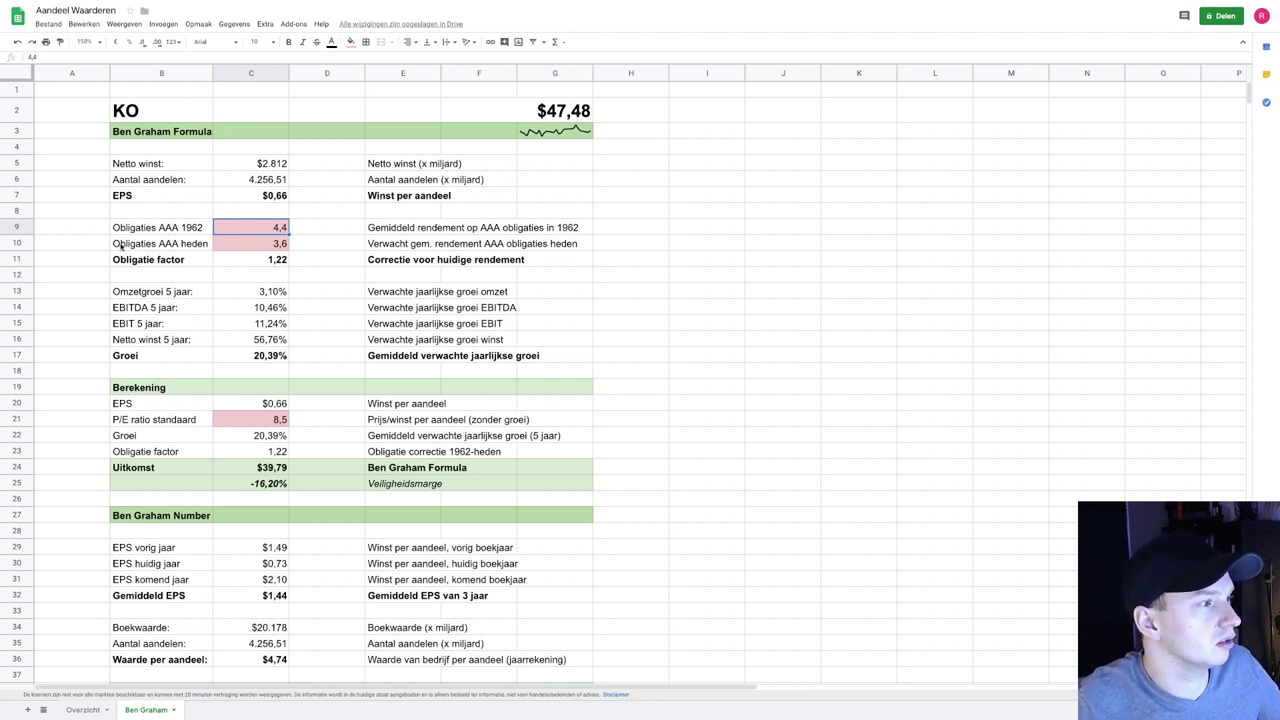
pyautogui.click(250, 243)
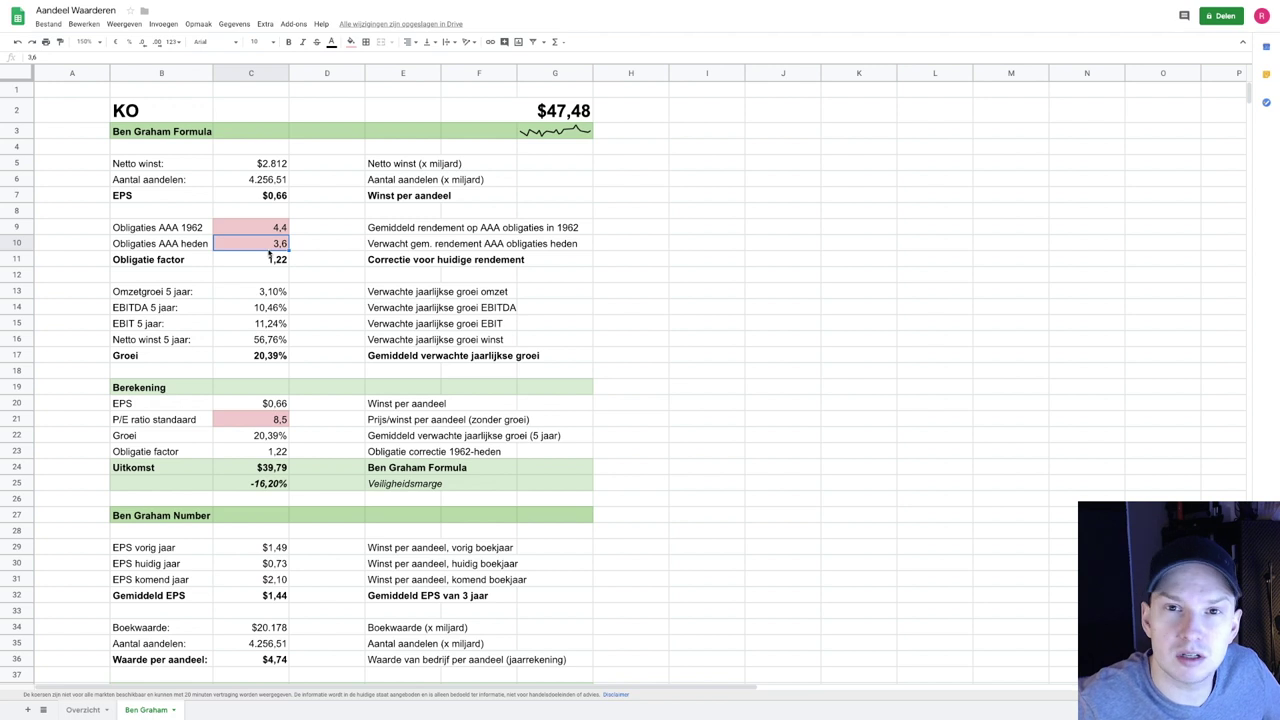
pyautogui.click(272, 260)
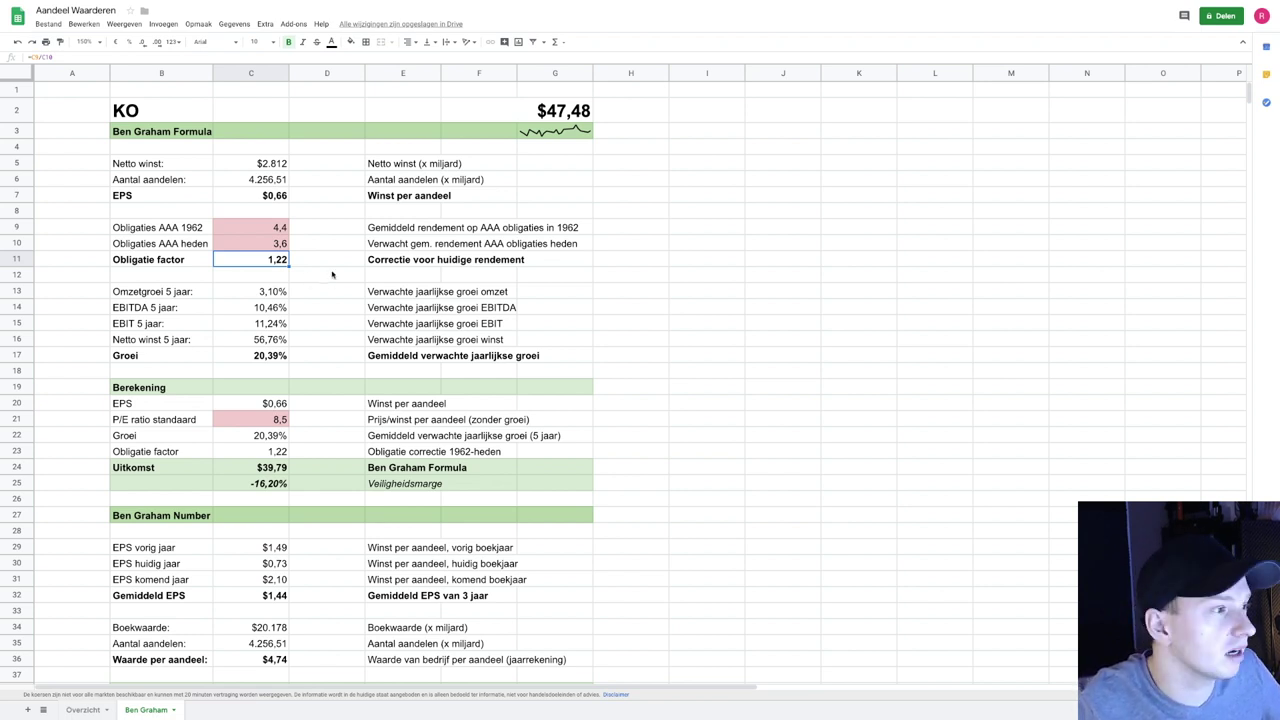
# - Inspect the formulas for the five-year revenue, EBITDA, EBIT and net profit growth rates and their average
pyautogui.click(296, 291)
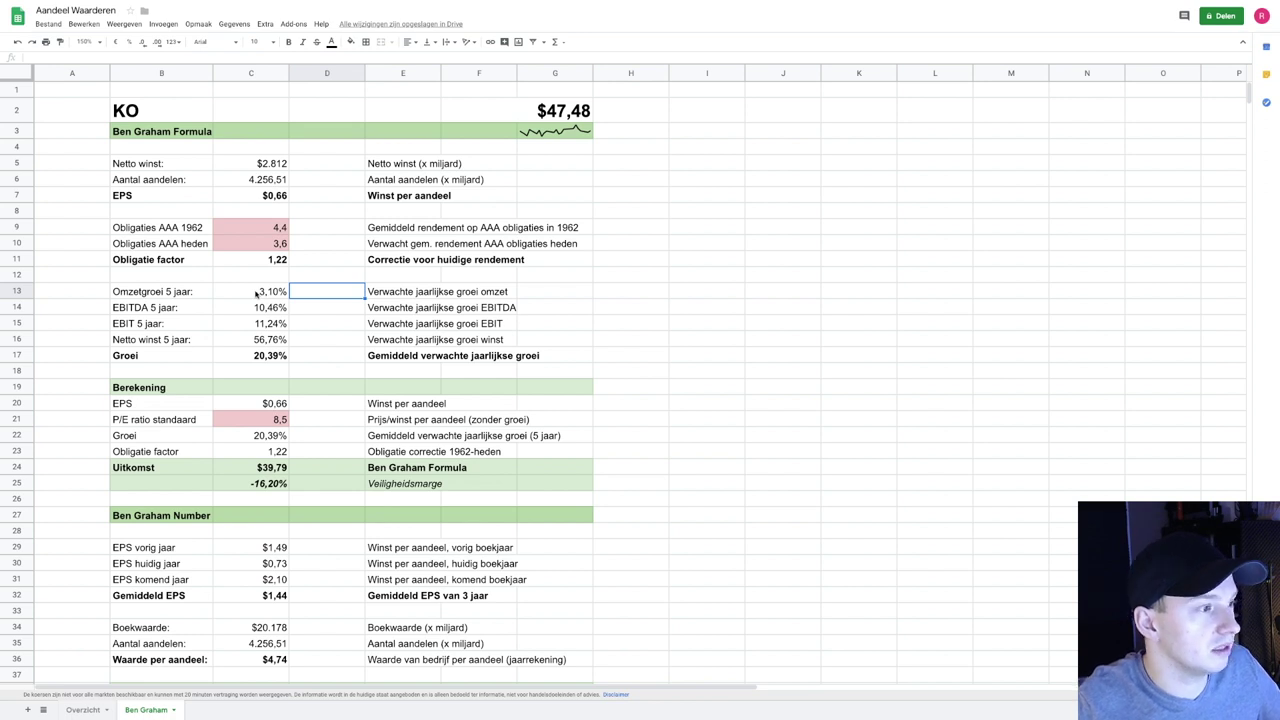
pyautogui.click(256, 293)
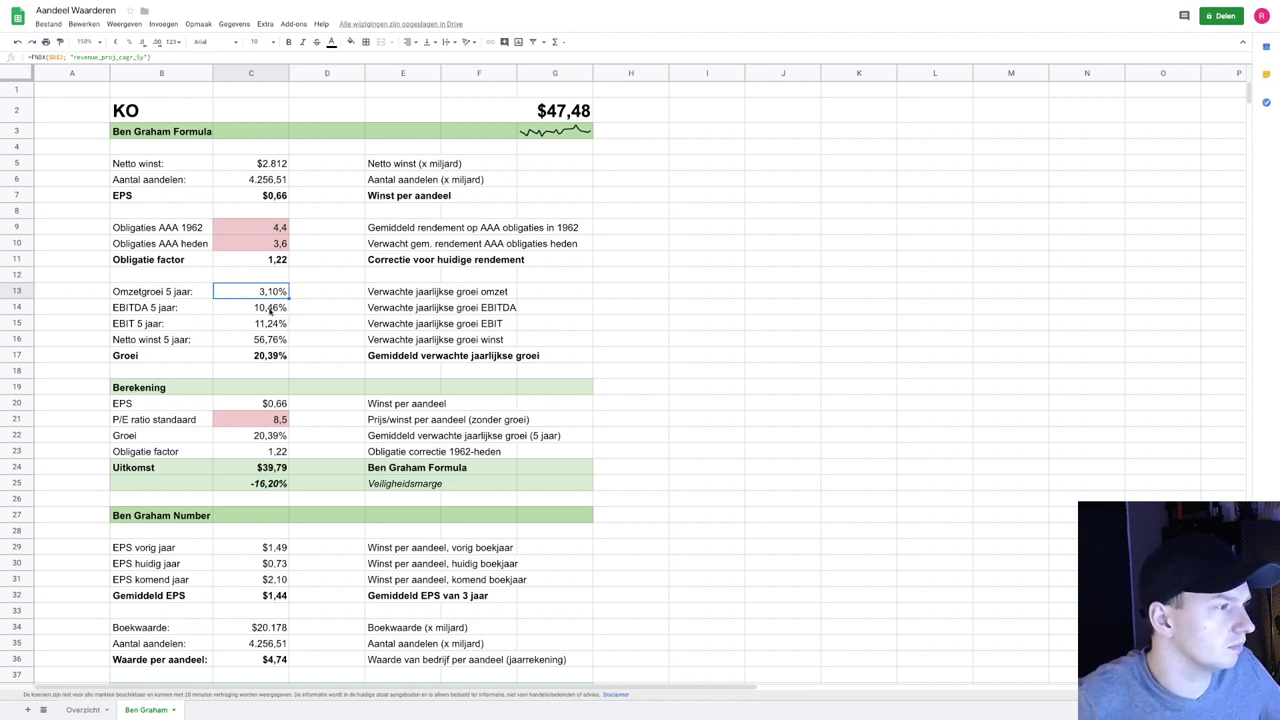
pyautogui.click(266, 311)
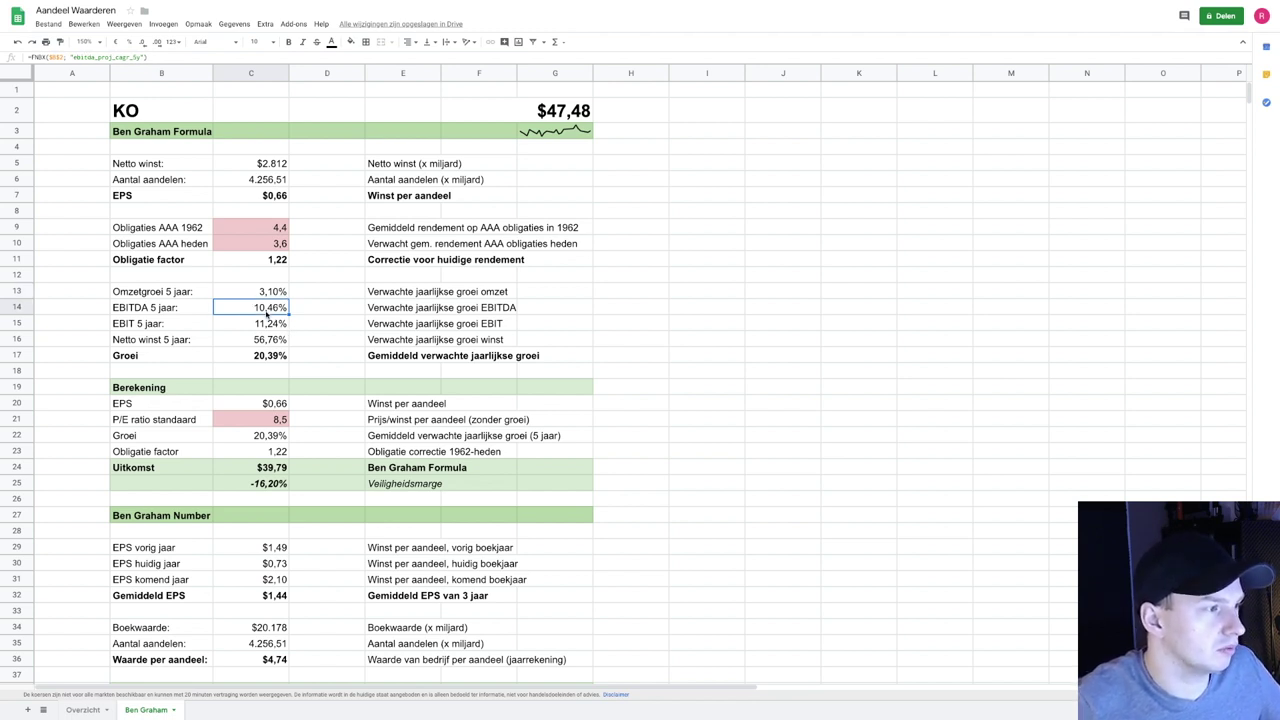
pyautogui.click(268, 323)
pyautogui.click(269, 343)
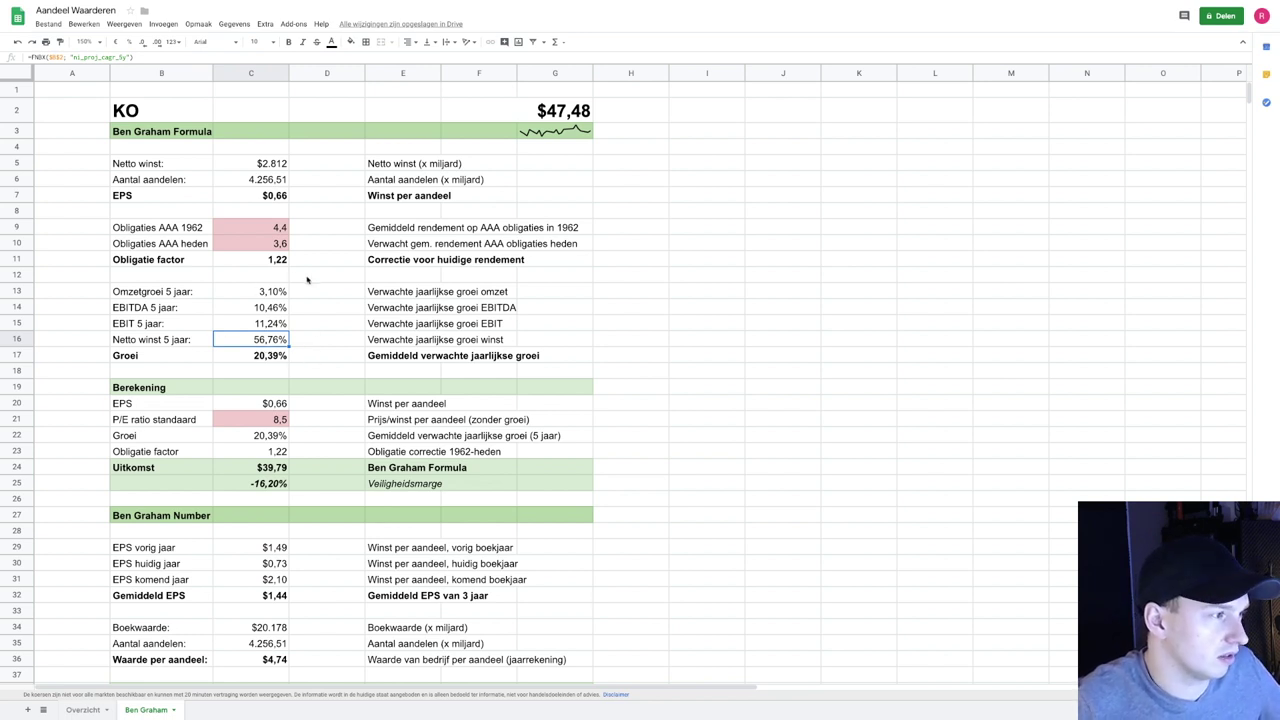
pyautogui.click(276, 358)
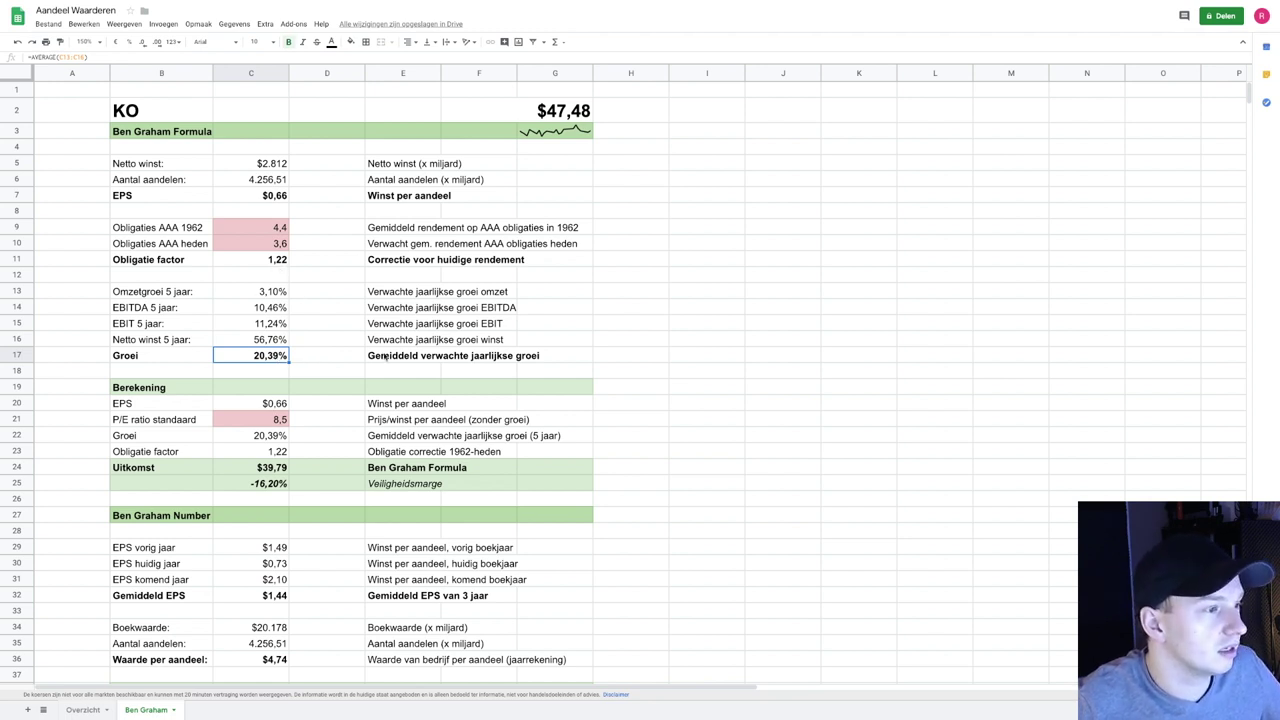
pyautogui.click(399, 357)
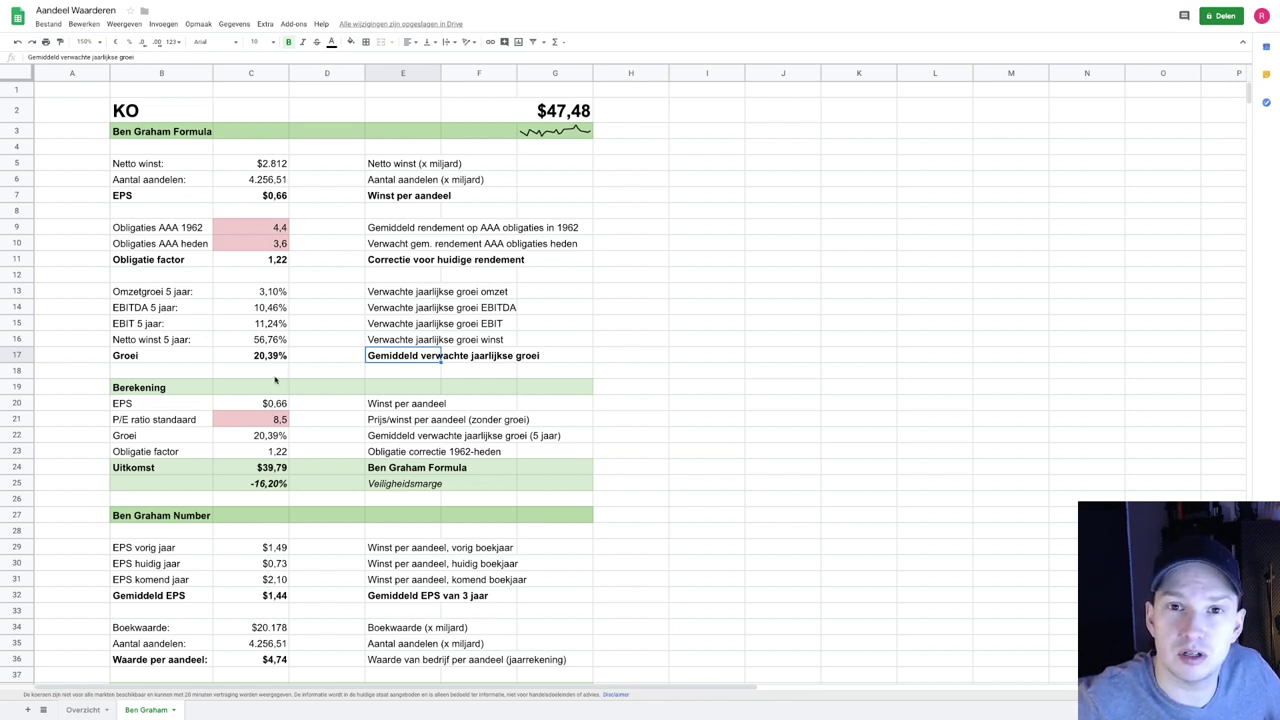
# - Review the Ben Graham Formula's Berekening block, from EPS and standard P/E ratio through to the Uitkomst and safety margin formulas
pyautogui.click(259, 391)
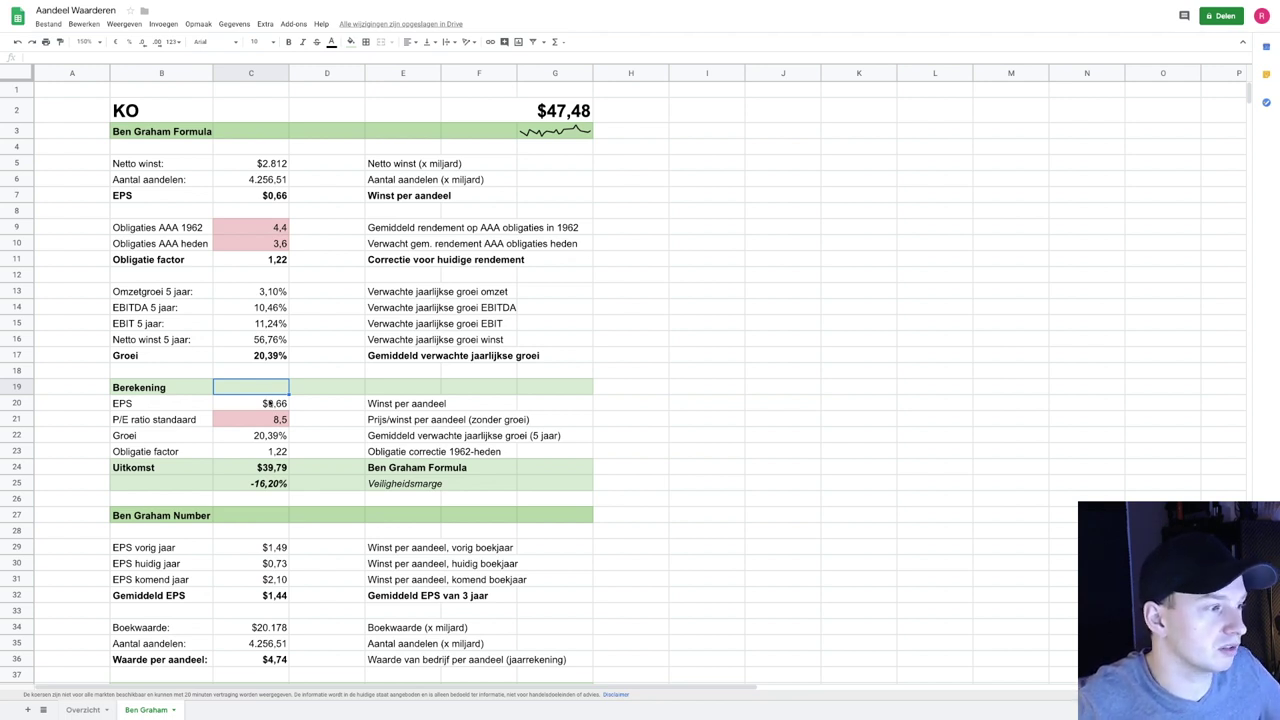
pyautogui.click(268, 403)
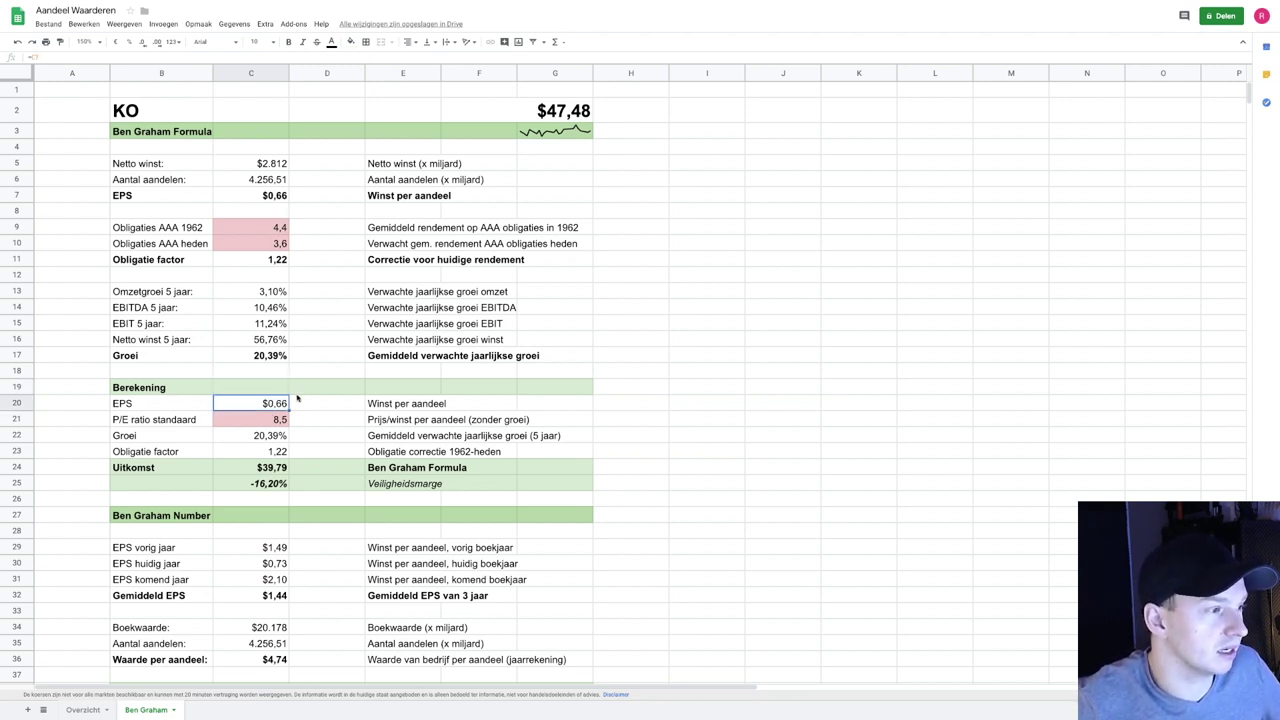
pyautogui.click(278, 421)
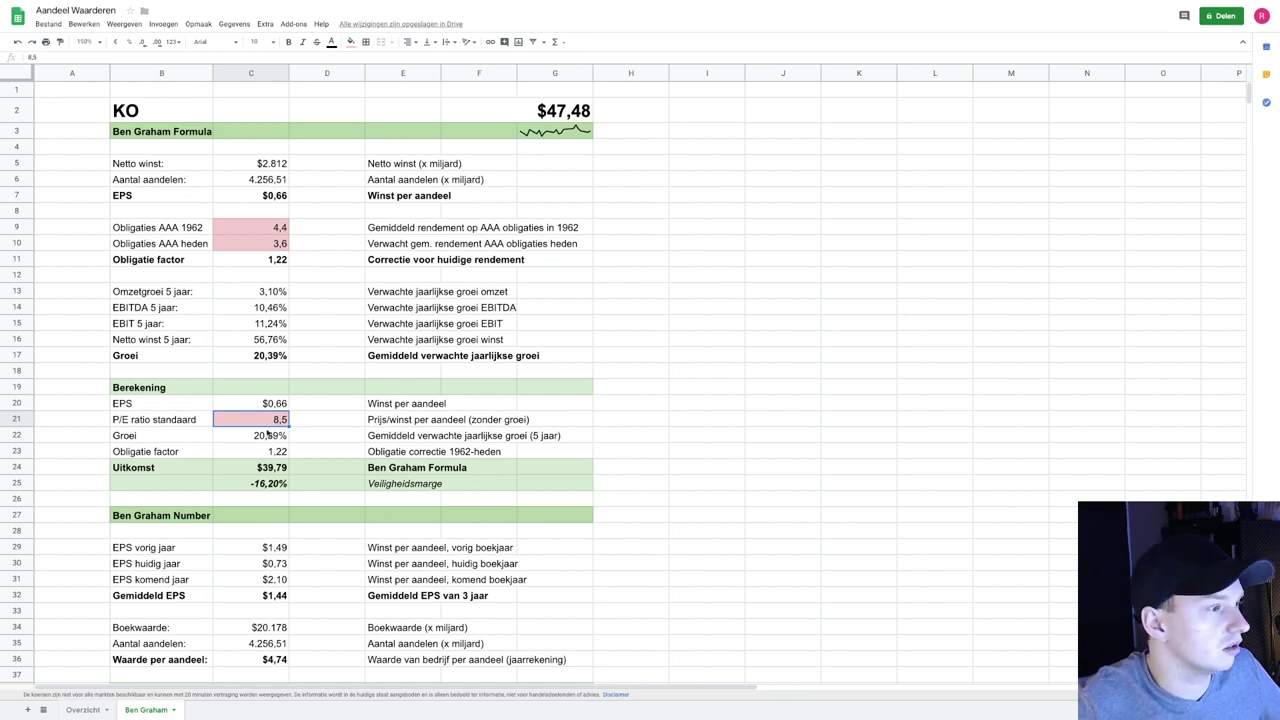
pyautogui.click(311, 424)
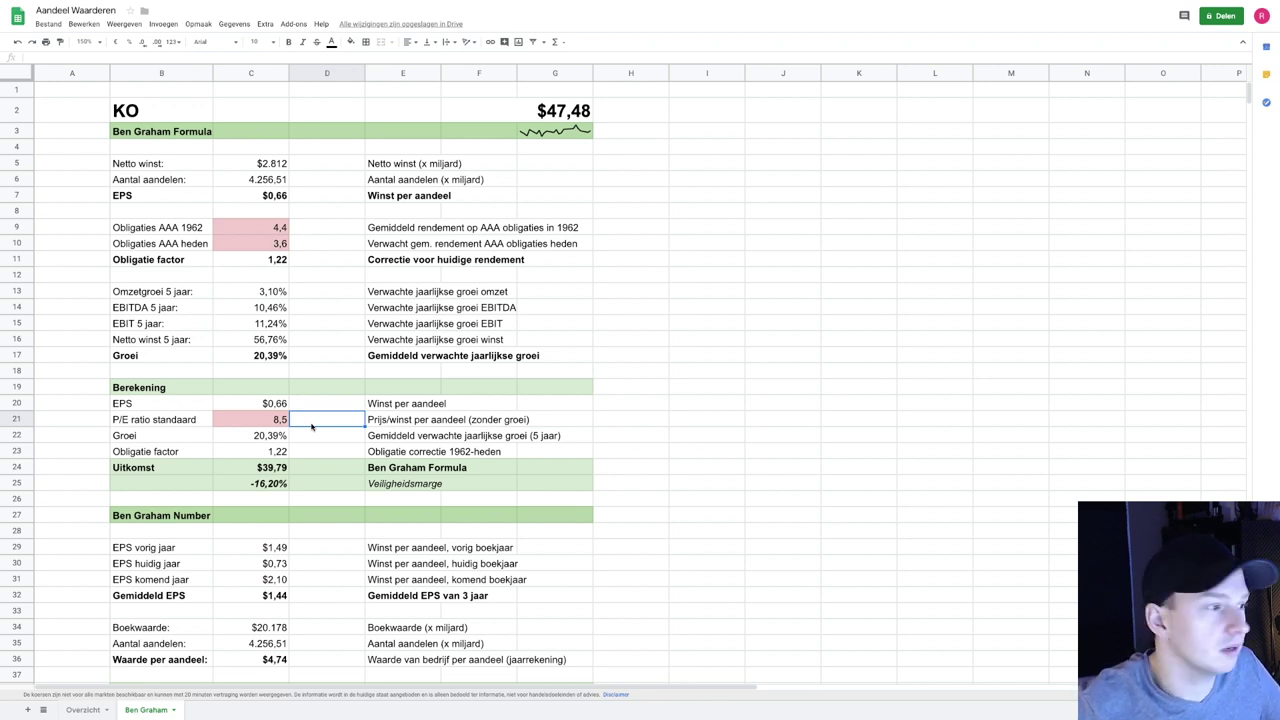
pyautogui.click(266, 440)
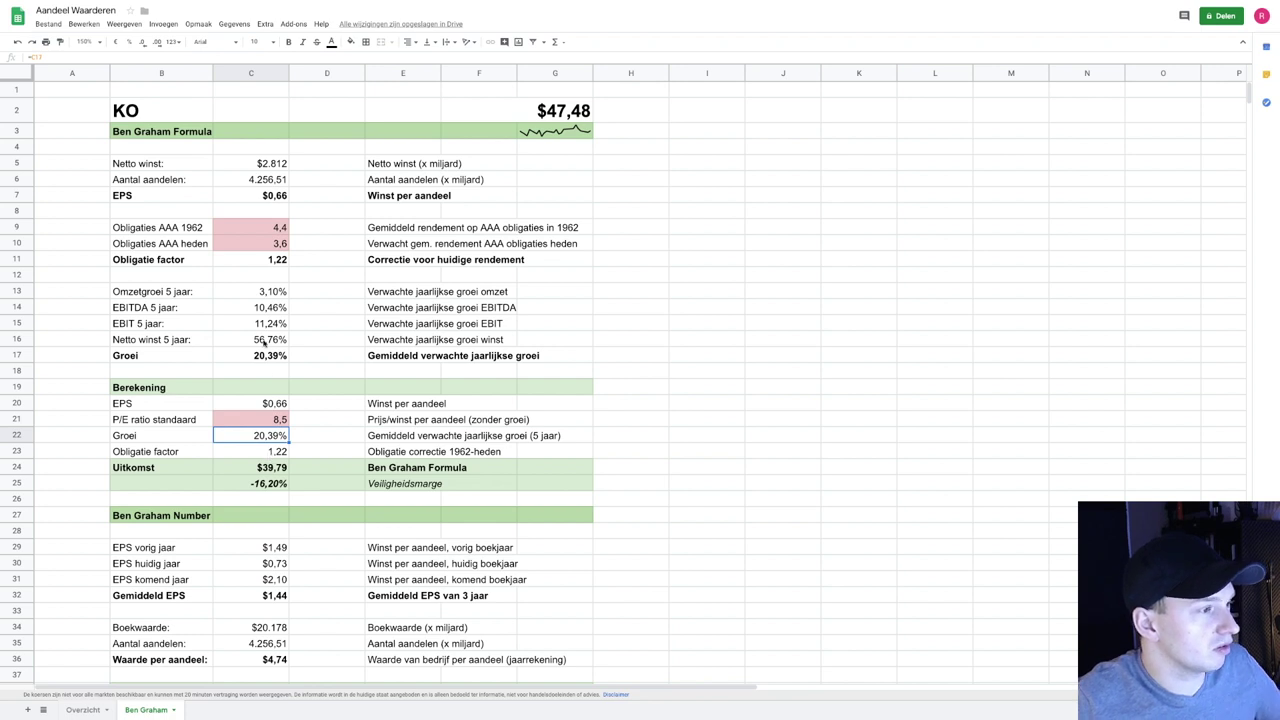
pyautogui.click(264, 451)
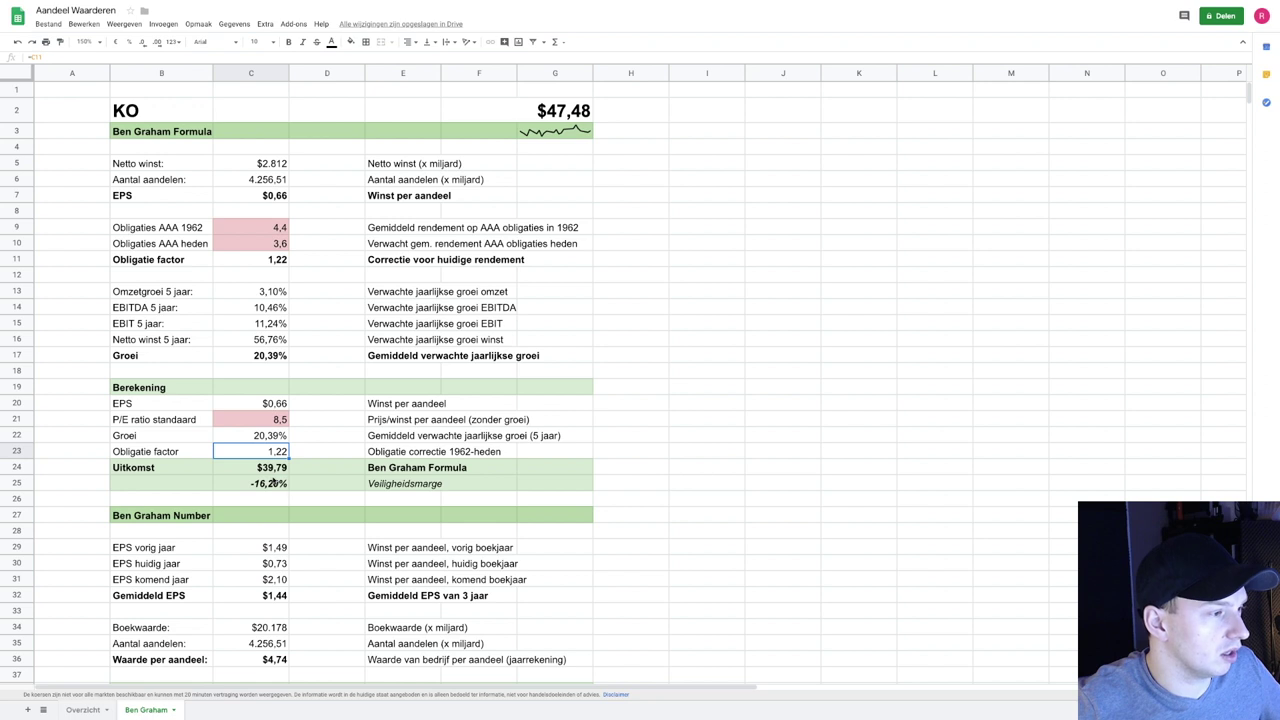
pyautogui.click(272, 468)
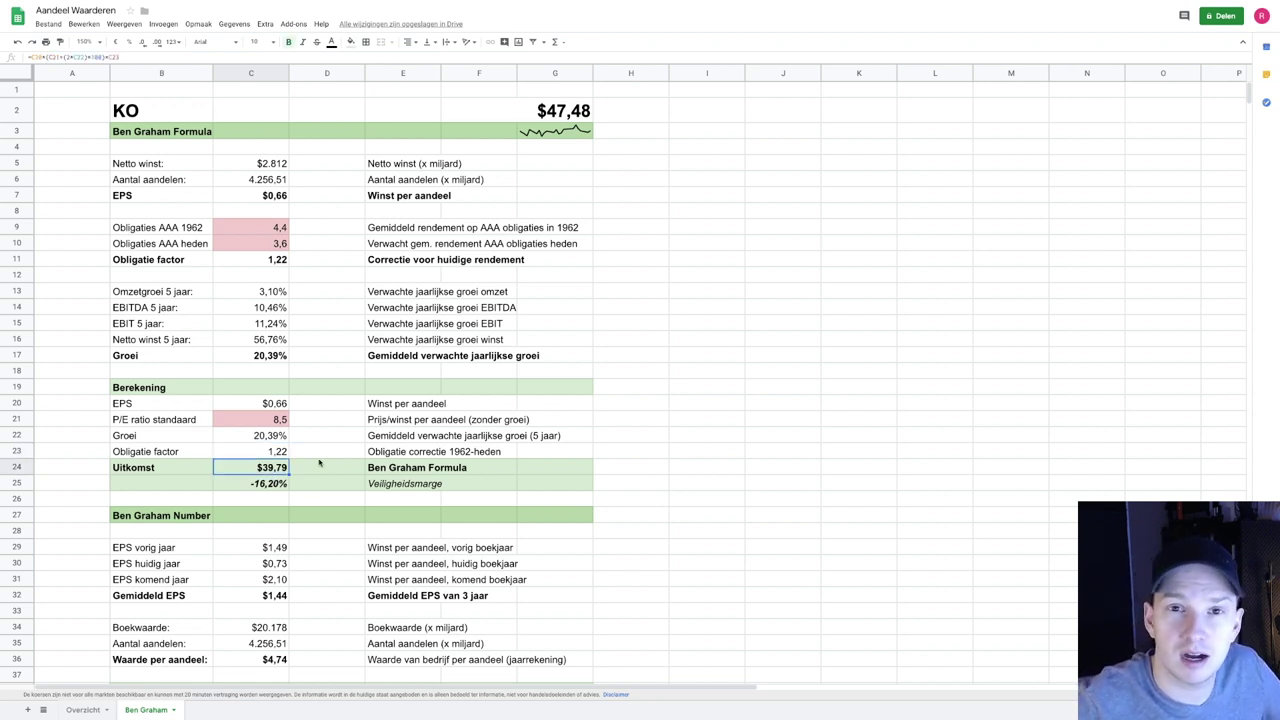
pyautogui.click(275, 485)
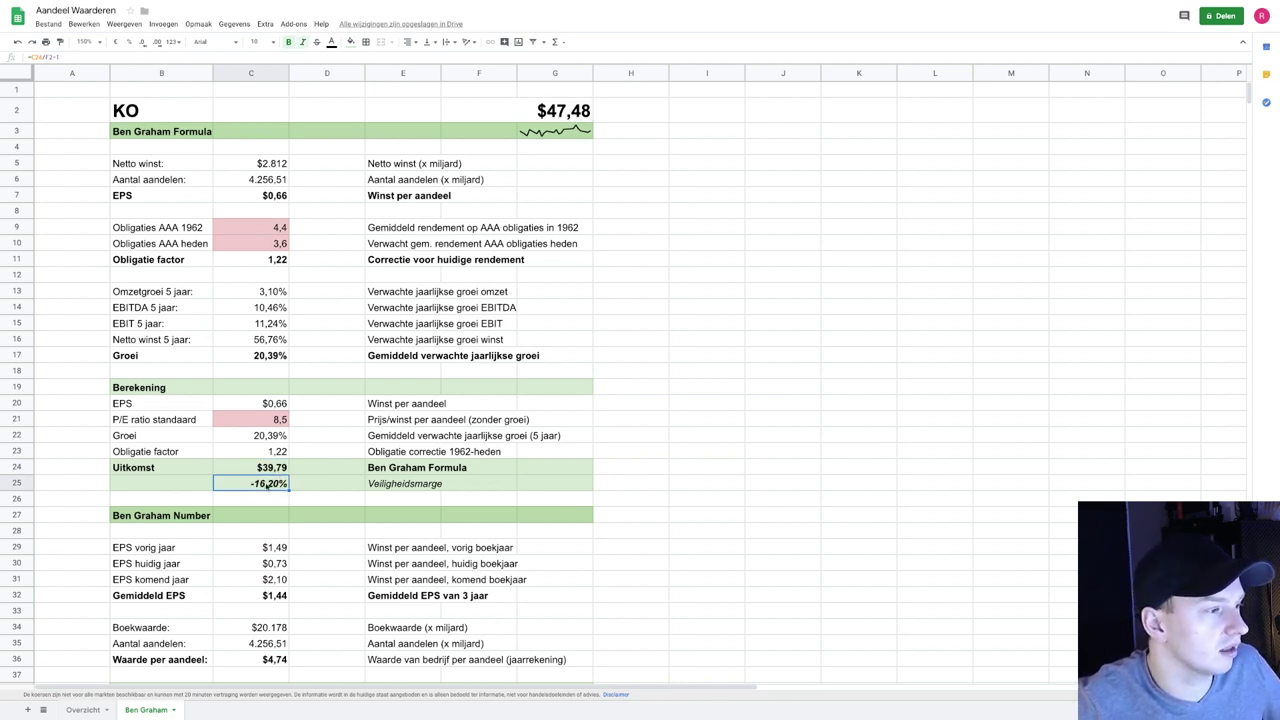
# - Return to the Overzicht sheet and check the BG Formula value and its margin there
pyautogui.click(84, 710)
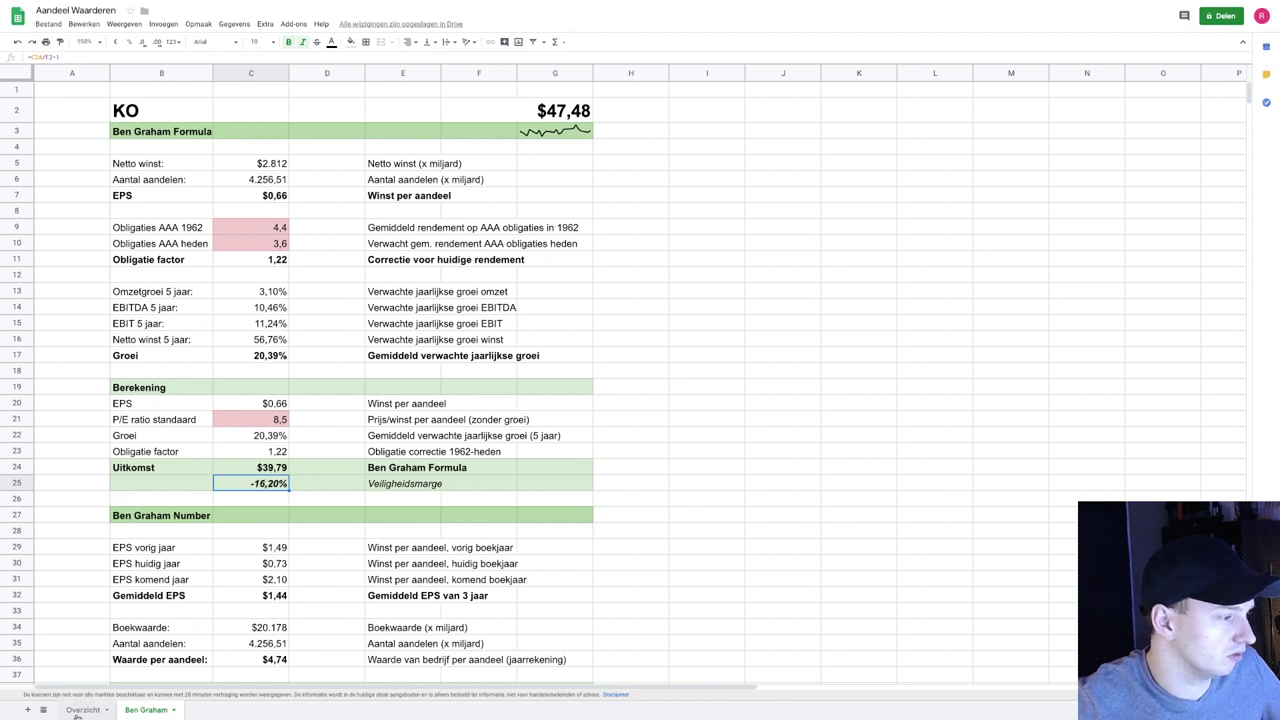
pyautogui.click(309, 168)
pyautogui.click(253, 166)
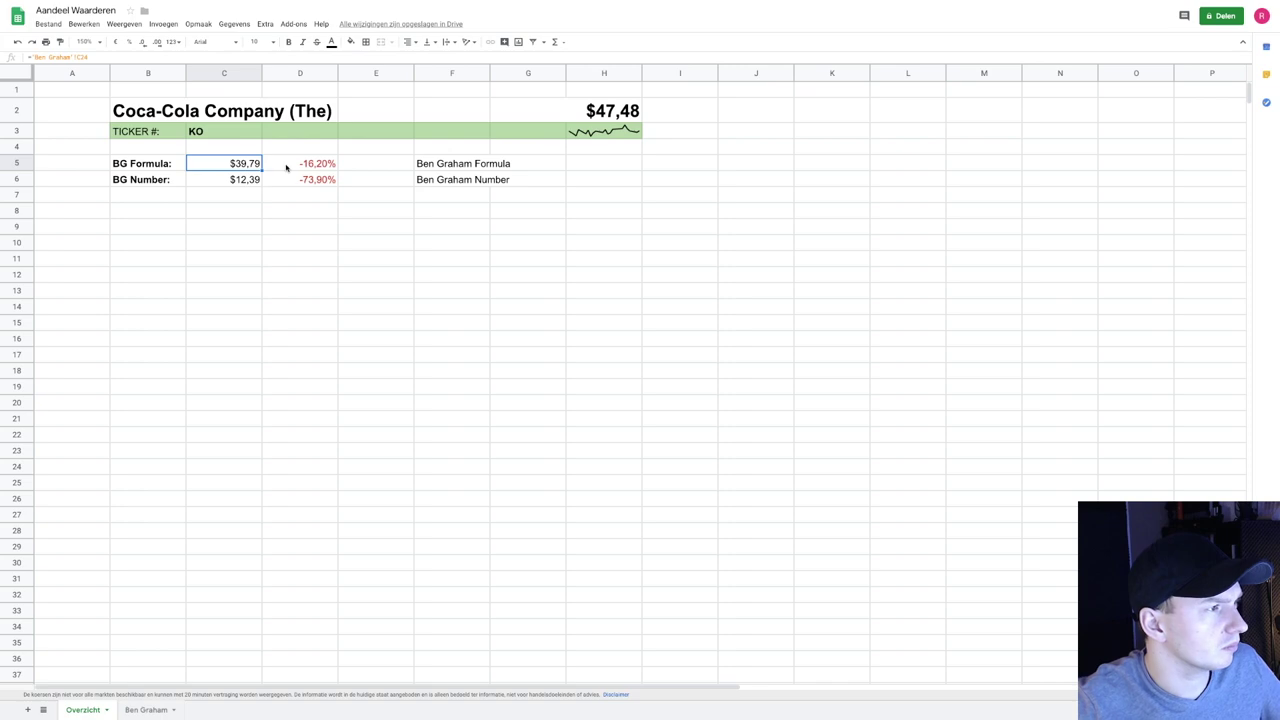
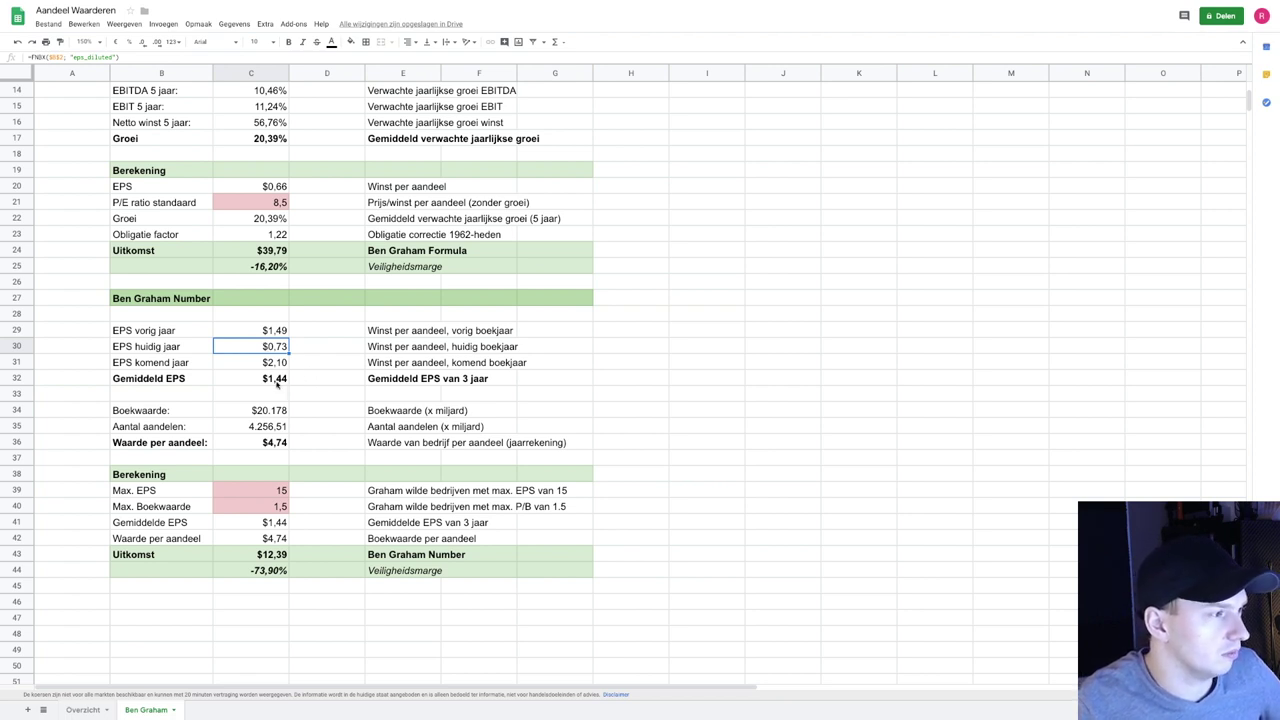
# - Inspect the Ben Graham Number's formulas for average EPS, Boekwaarde, Aantal aandelen and Waarde per aandeel
pyautogui.click(273, 381)
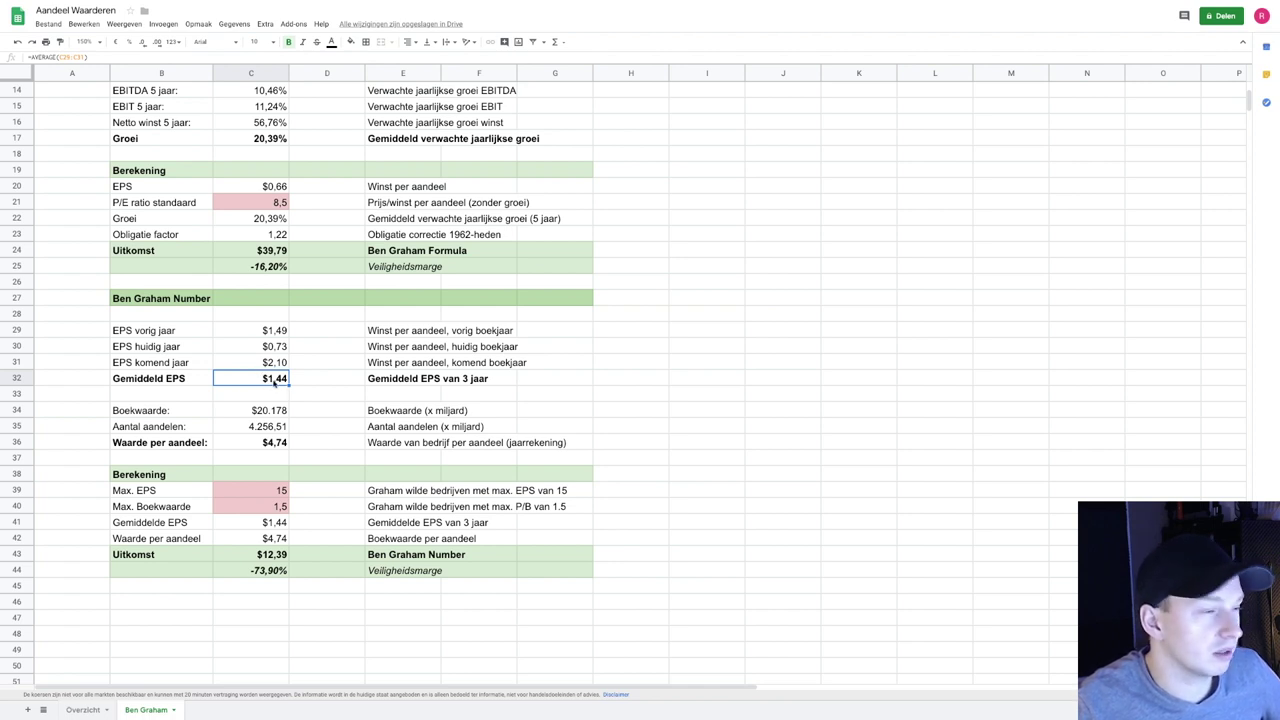
pyautogui.click(254, 399)
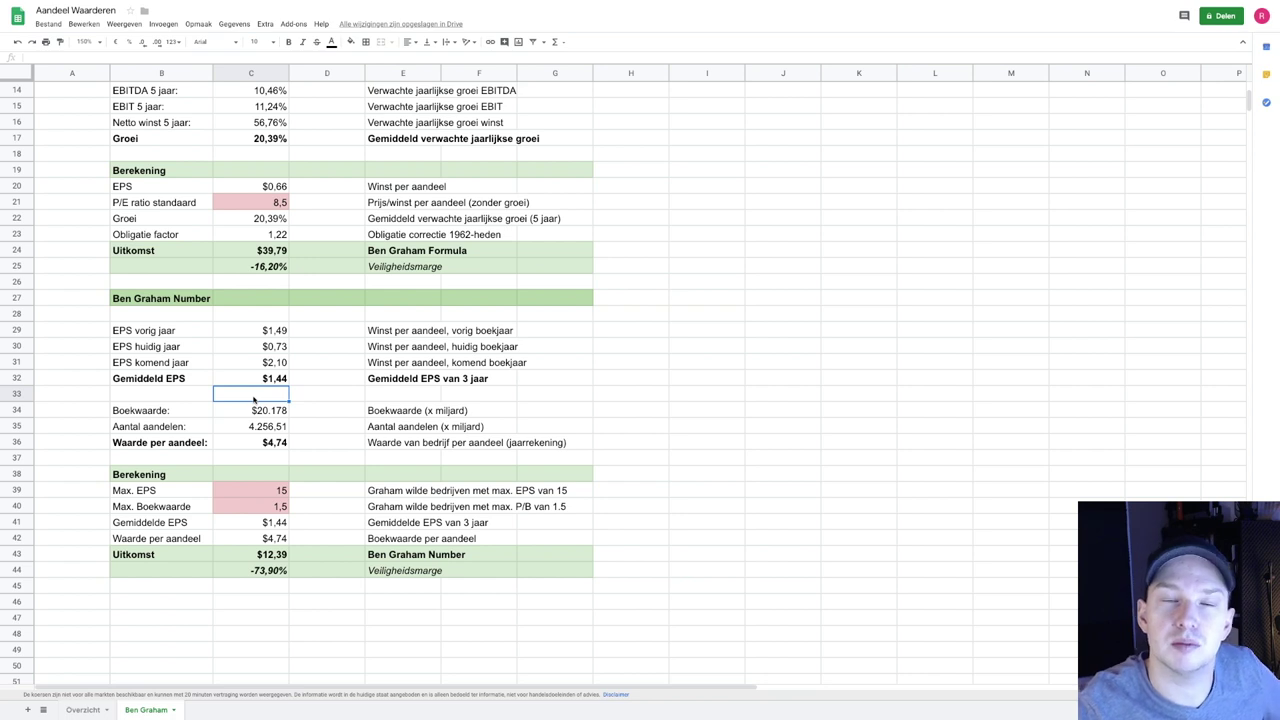
pyautogui.click(262, 414)
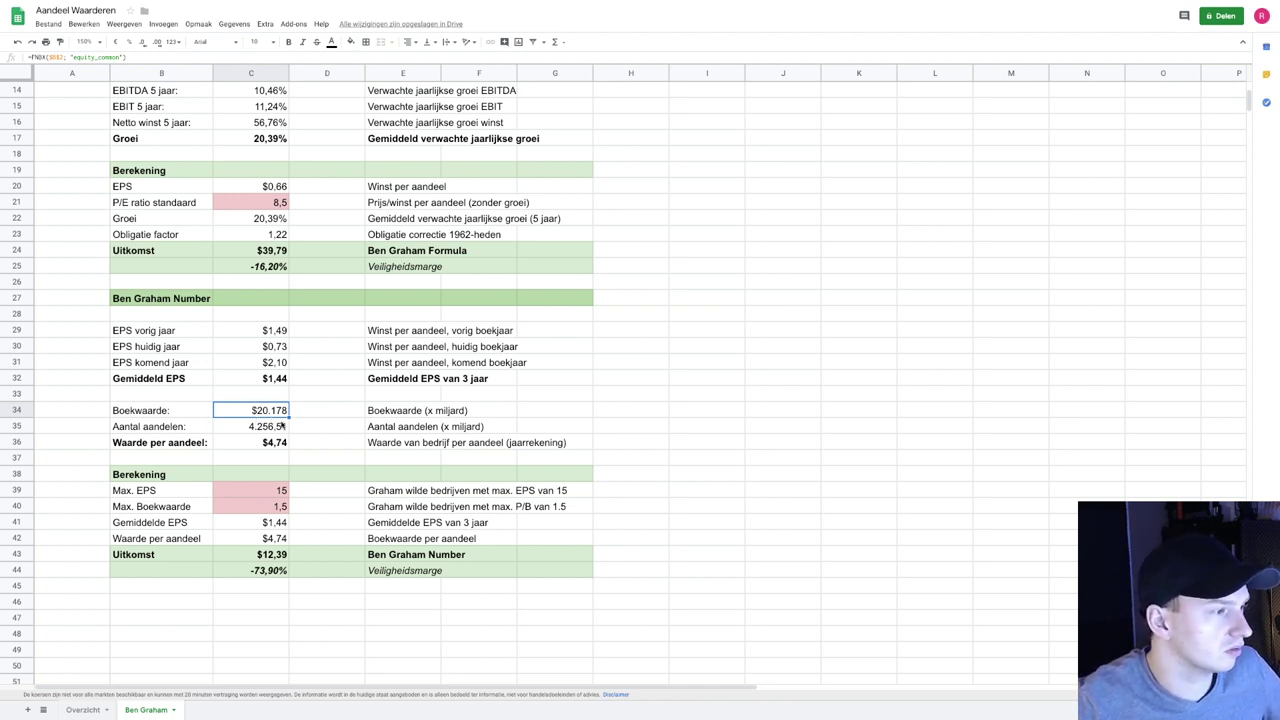
pyautogui.click(278, 426)
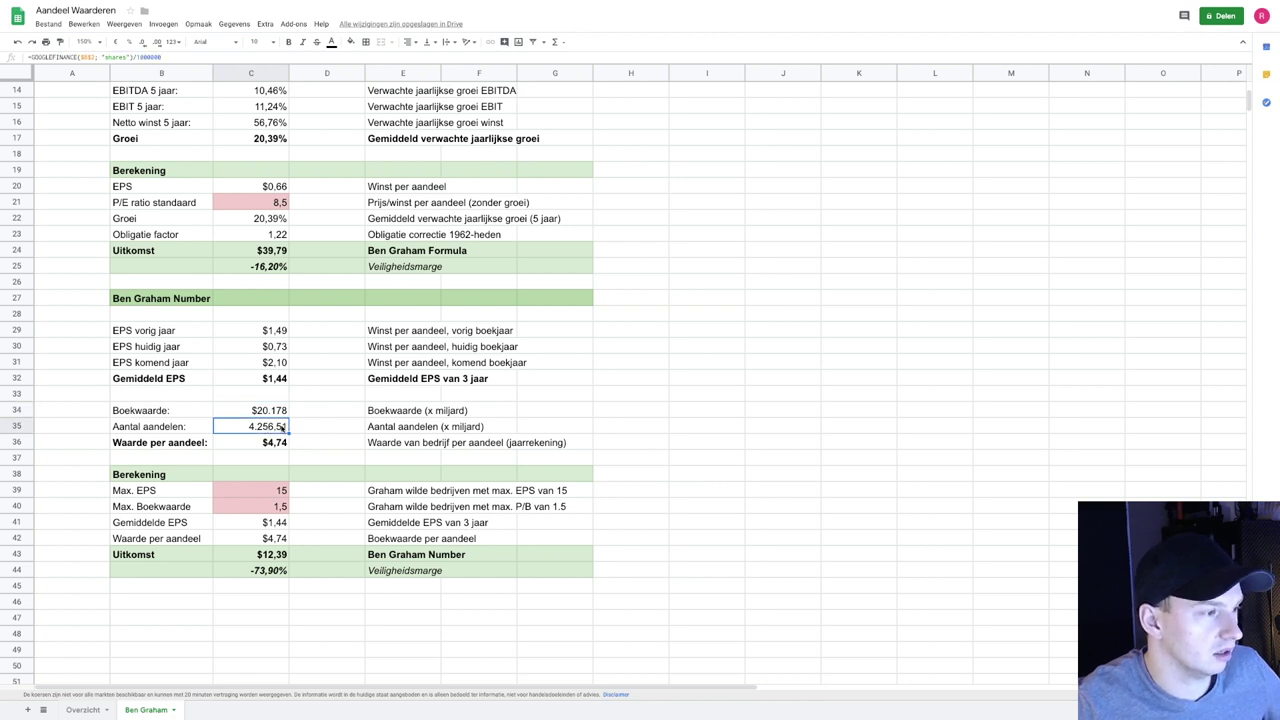
pyautogui.click(268, 446)
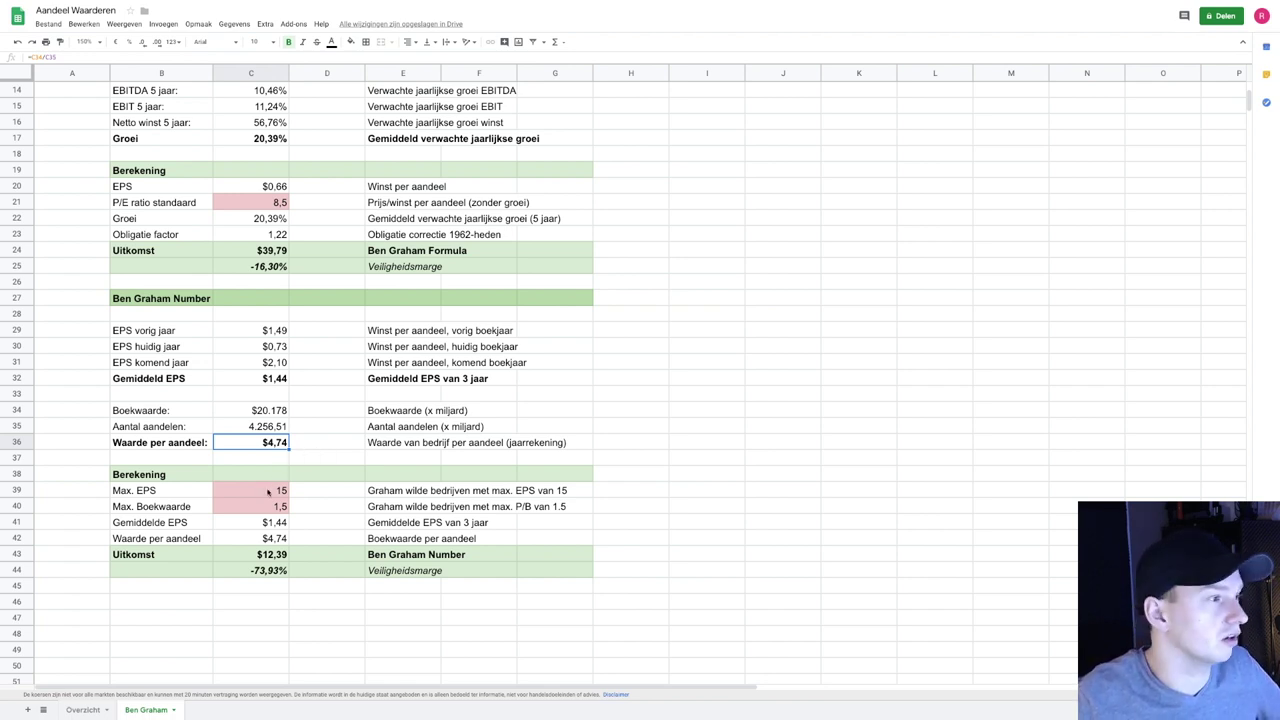
# - Review the Ben Graham Number's Berekening block, from Max. EPS and Max. Boekwaarde through to the Uitkomst and safety margin formulas
pyautogui.click(268, 491)
pyautogui.scroll(-1, 338, 468)
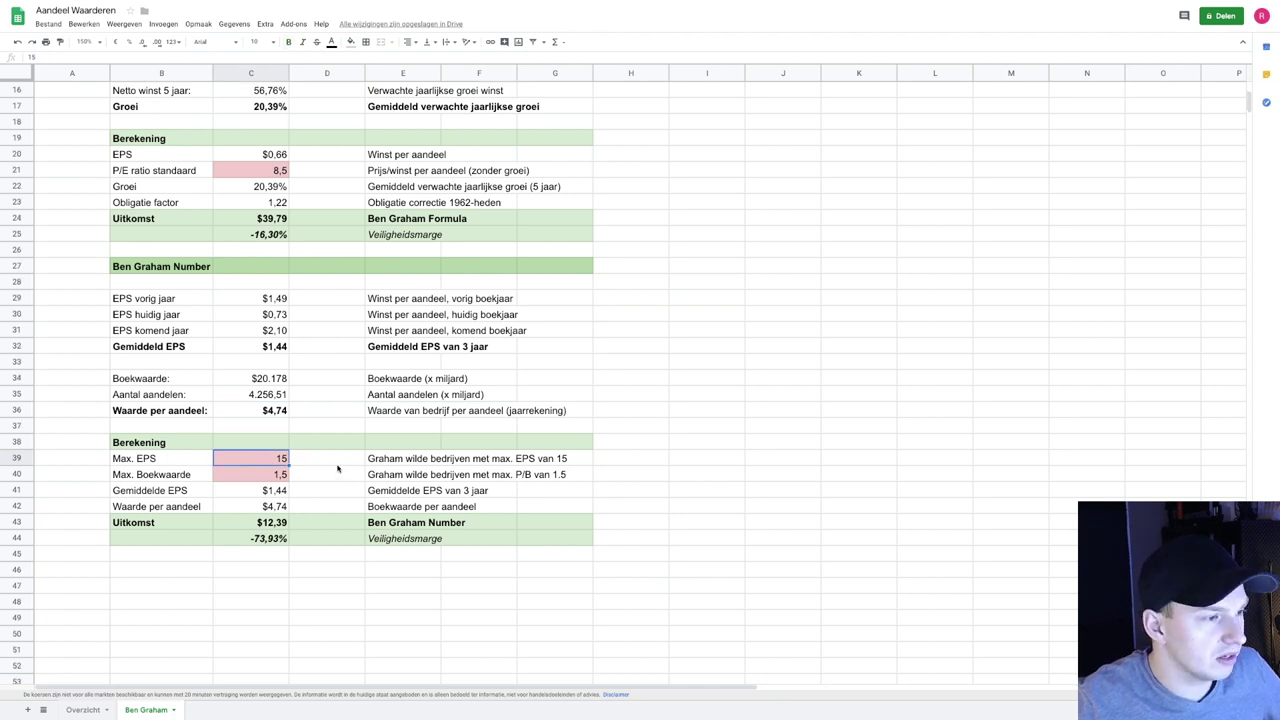
pyautogui.click(389, 463)
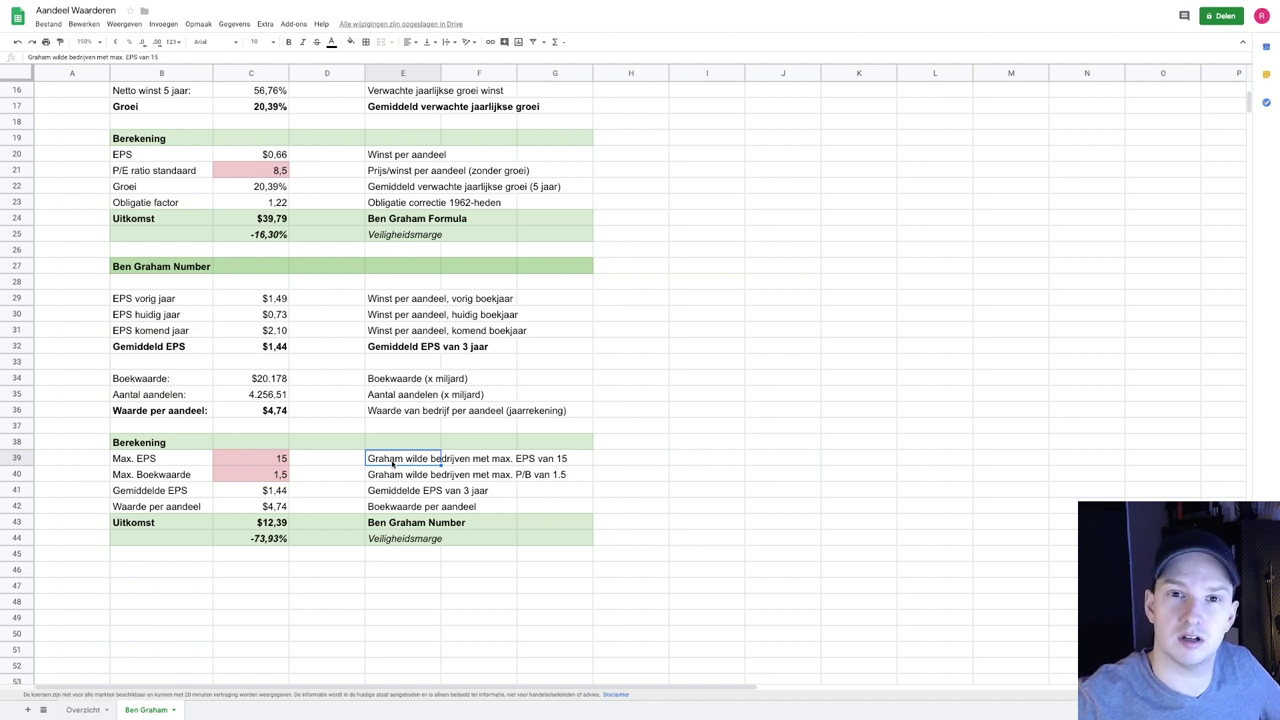
pyautogui.click(280, 481)
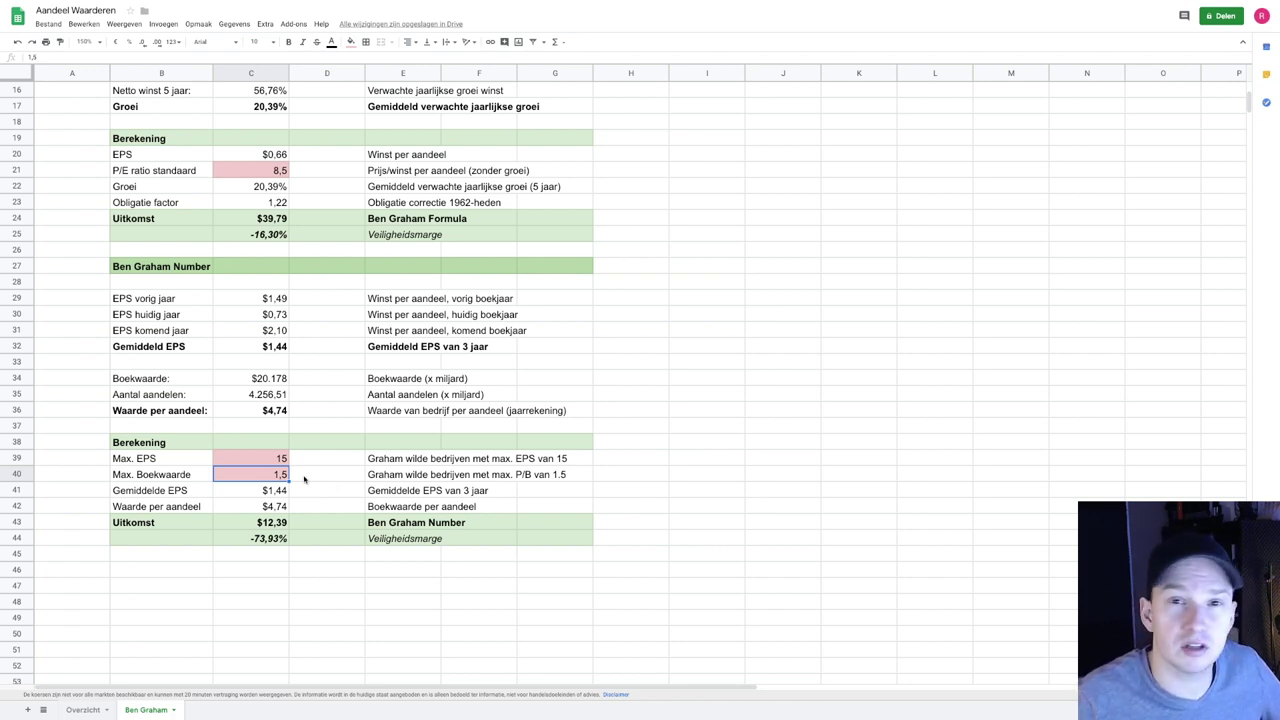
pyautogui.click(270, 490)
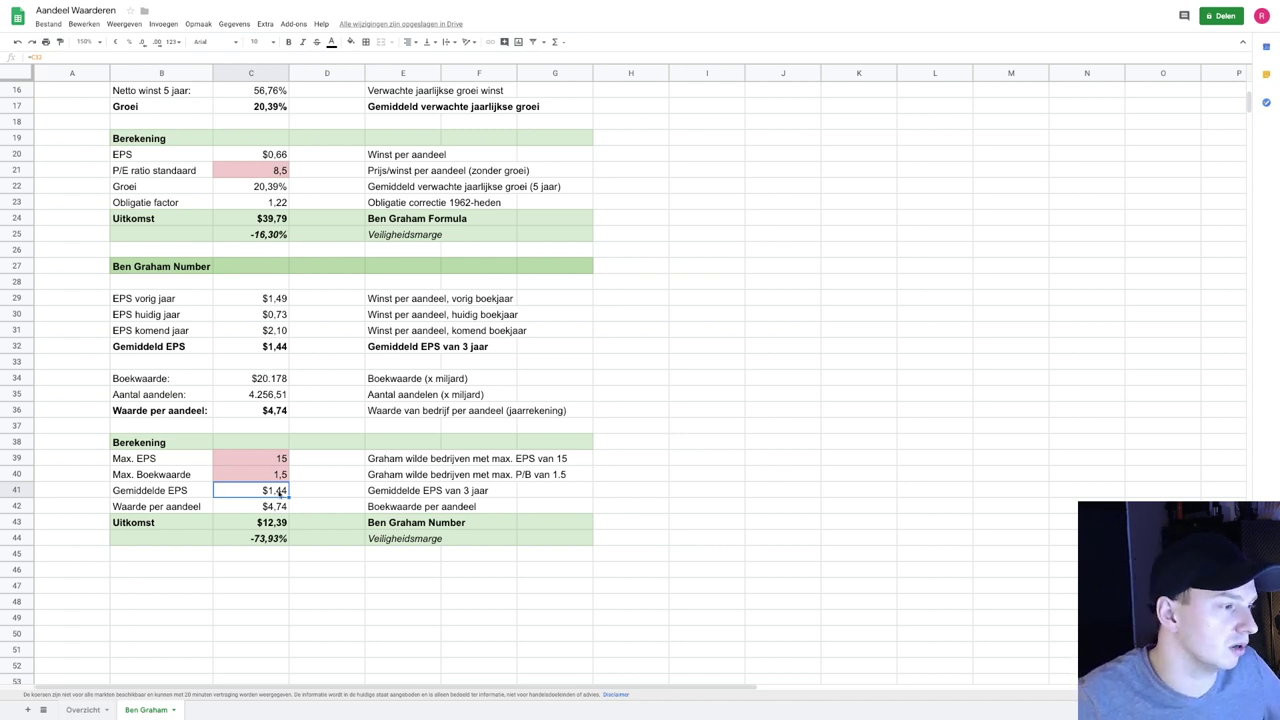
pyautogui.click(248, 509)
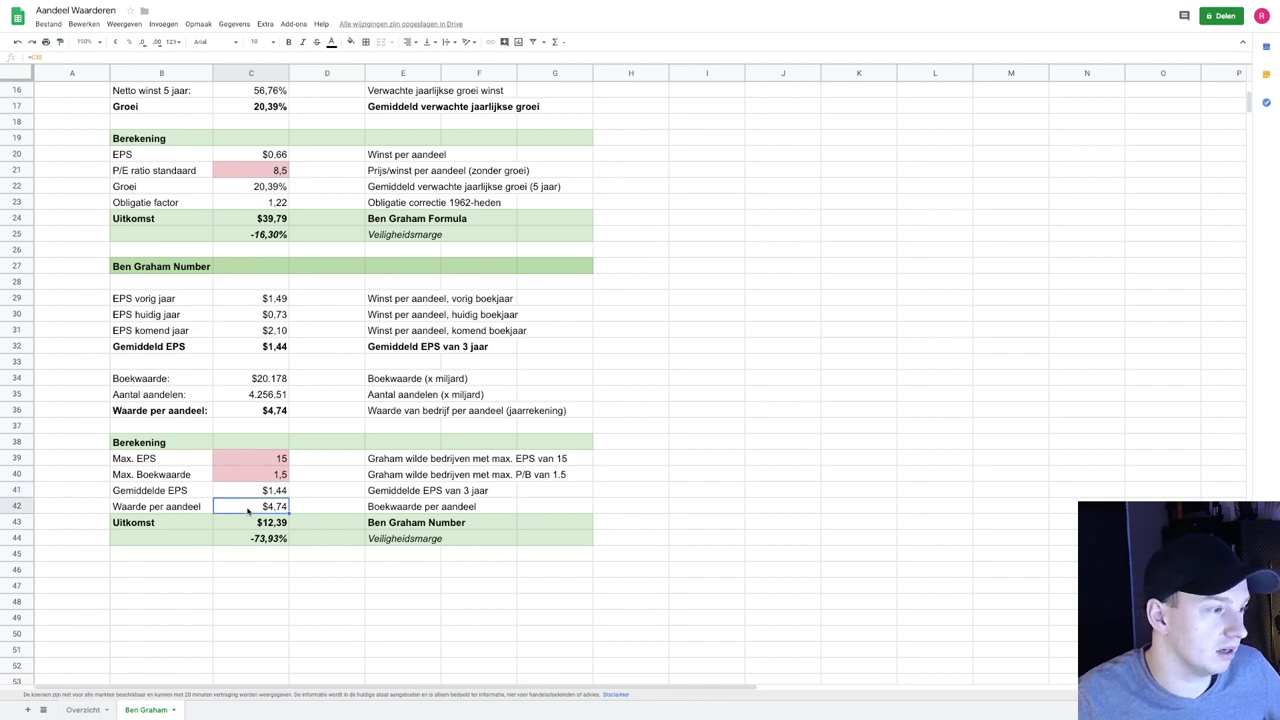
pyautogui.click(275, 527)
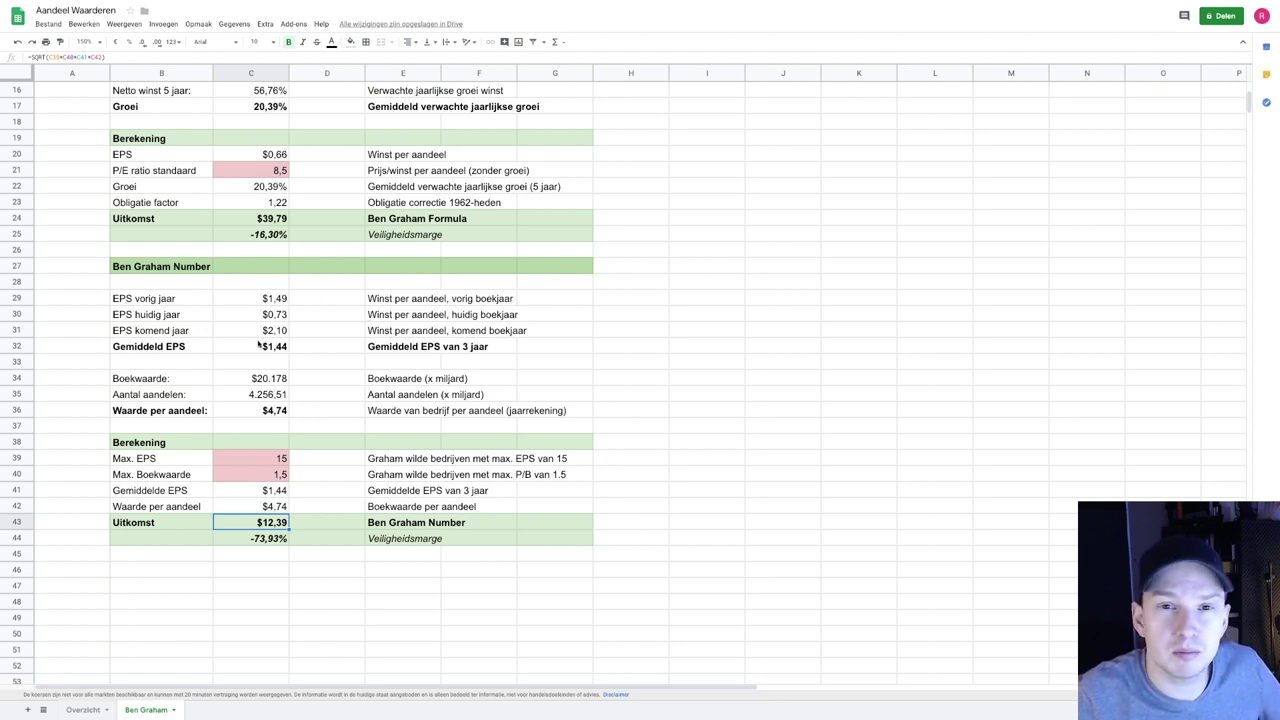
pyautogui.click(258, 540)
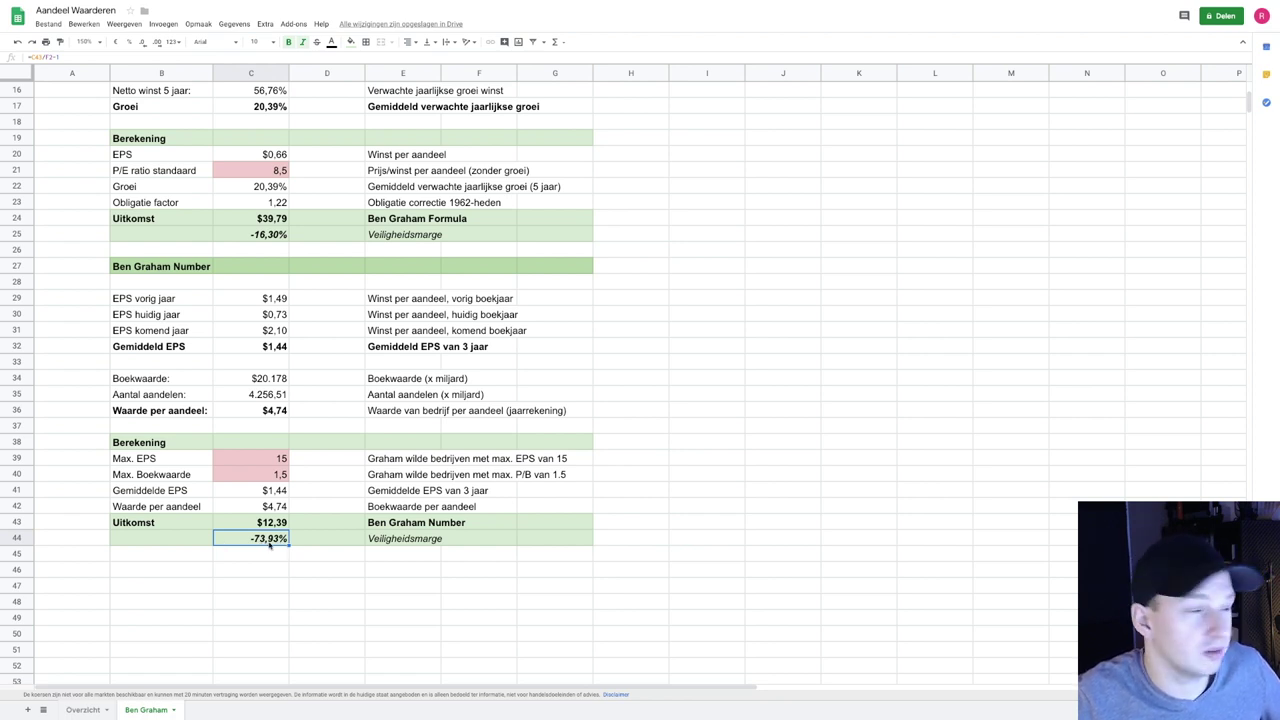
# - Set the ticker on the Overzicht sheet to AMZN
pyautogui.click(83, 709)
pyautogui.click(230, 132)
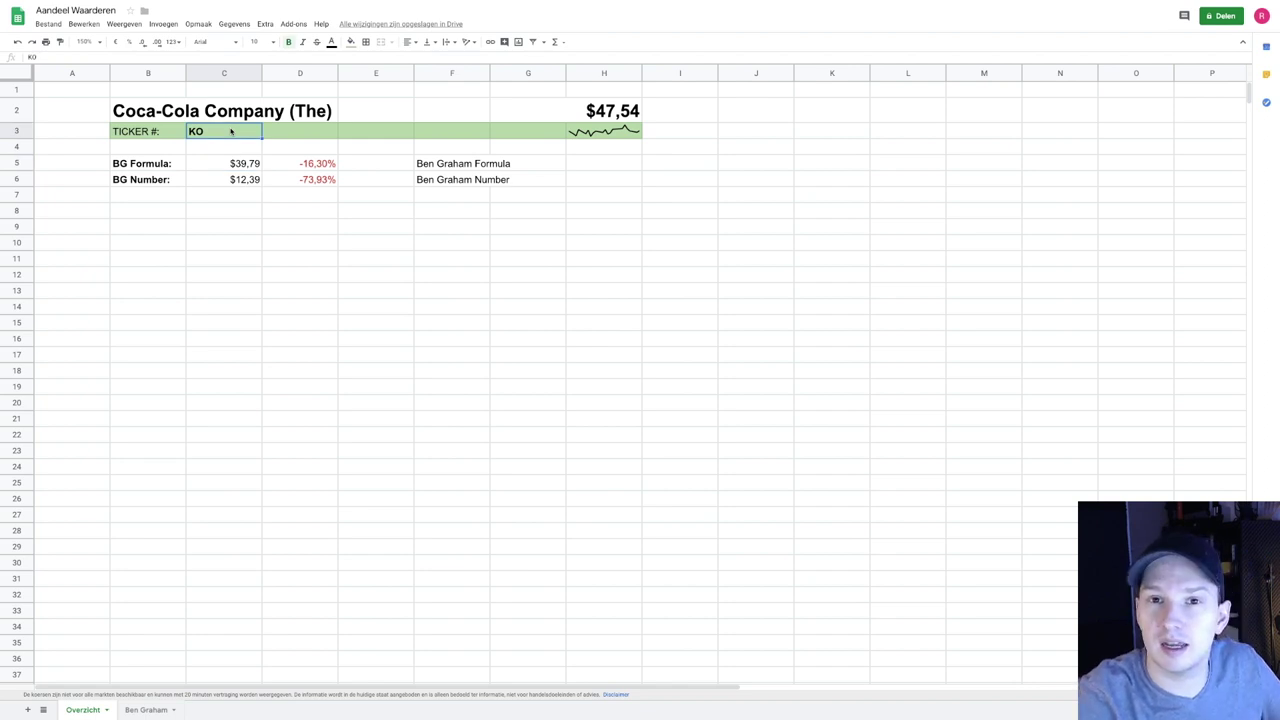
pyautogui.write('AMZN')
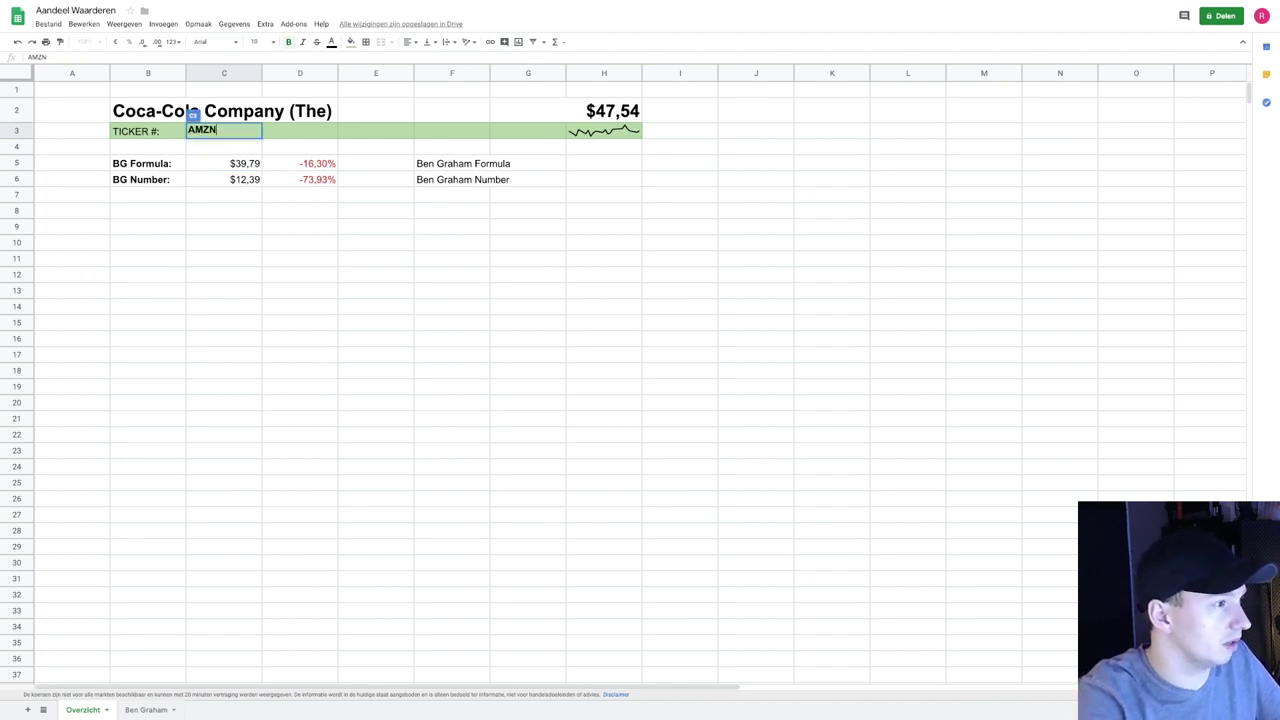
pyautogui.press('Return')
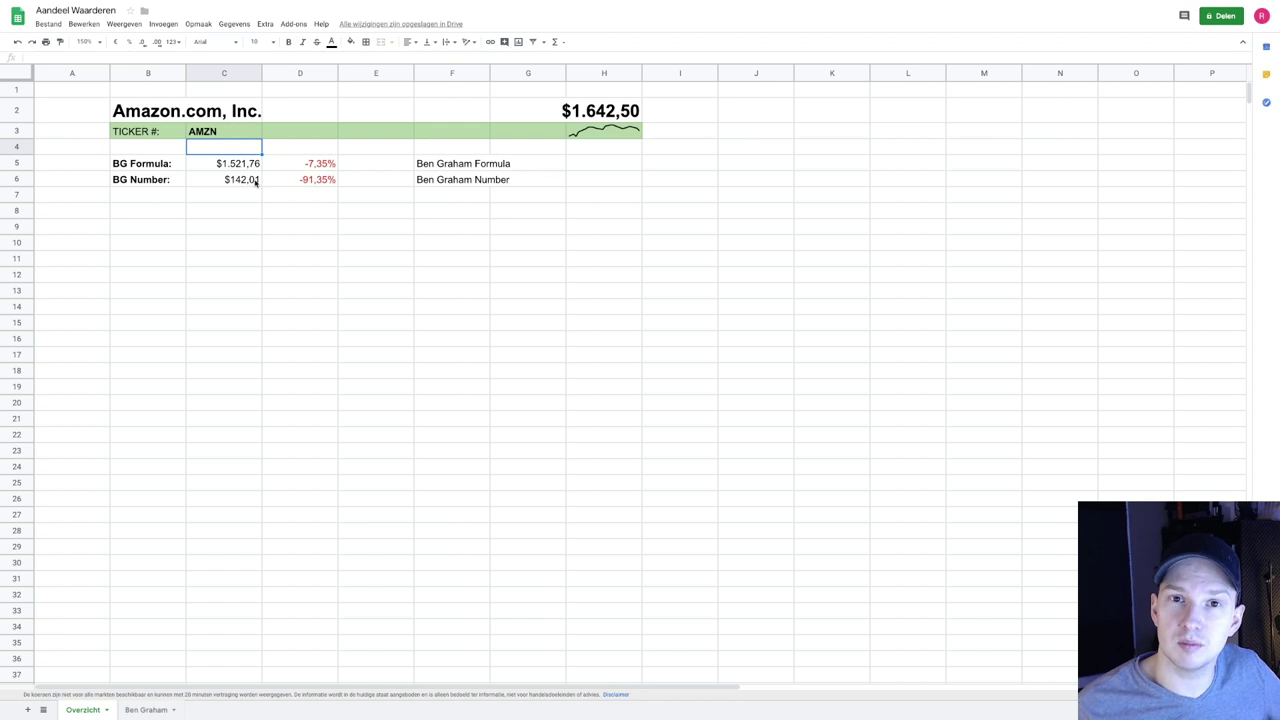
# - Review the Amazon figures on the Ben Graham sheet, including the standard P/E ratio input of the Ben Graham Formula
pyautogui.click(143, 710)
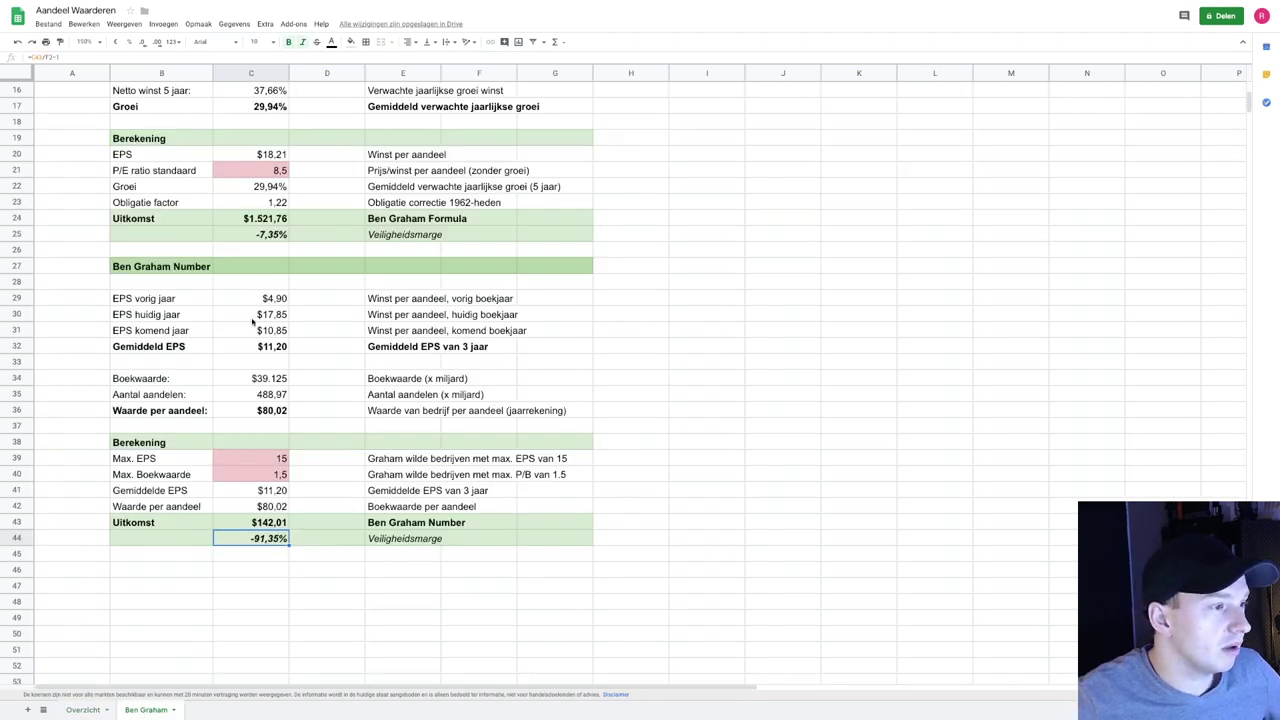
pyautogui.click(558, 270)
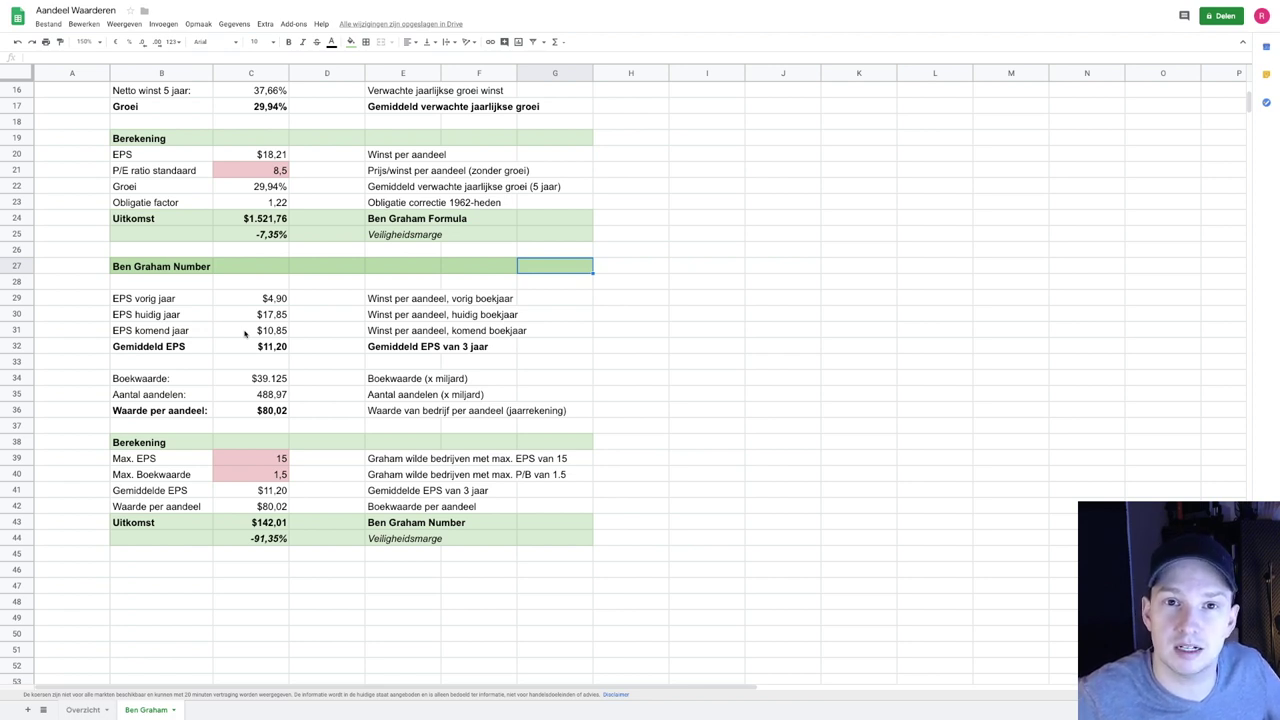
pyautogui.scroll(5, 245, 334)
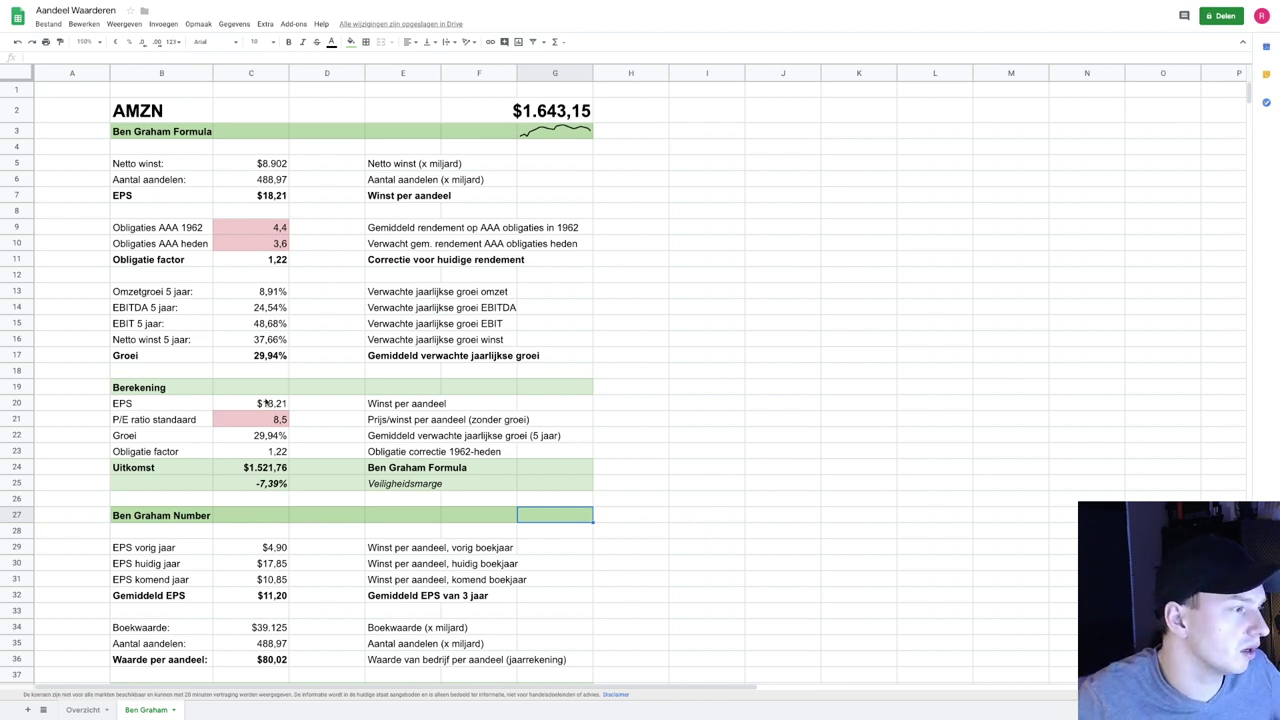
pyautogui.click(272, 418)
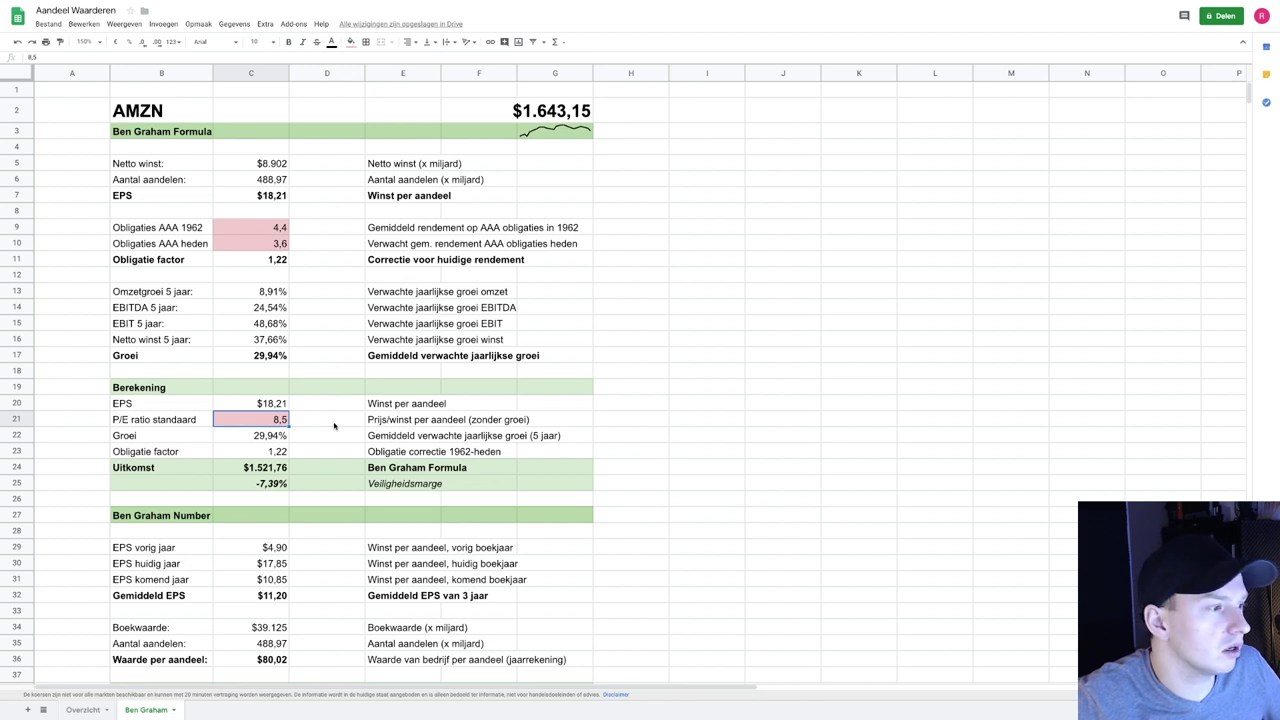
# - In the Ben Graham Number's Berekening block, set Max. EPS to 25 and Max. Boekwaarde to 3
pyautogui.scroll(-5, 334, 426)
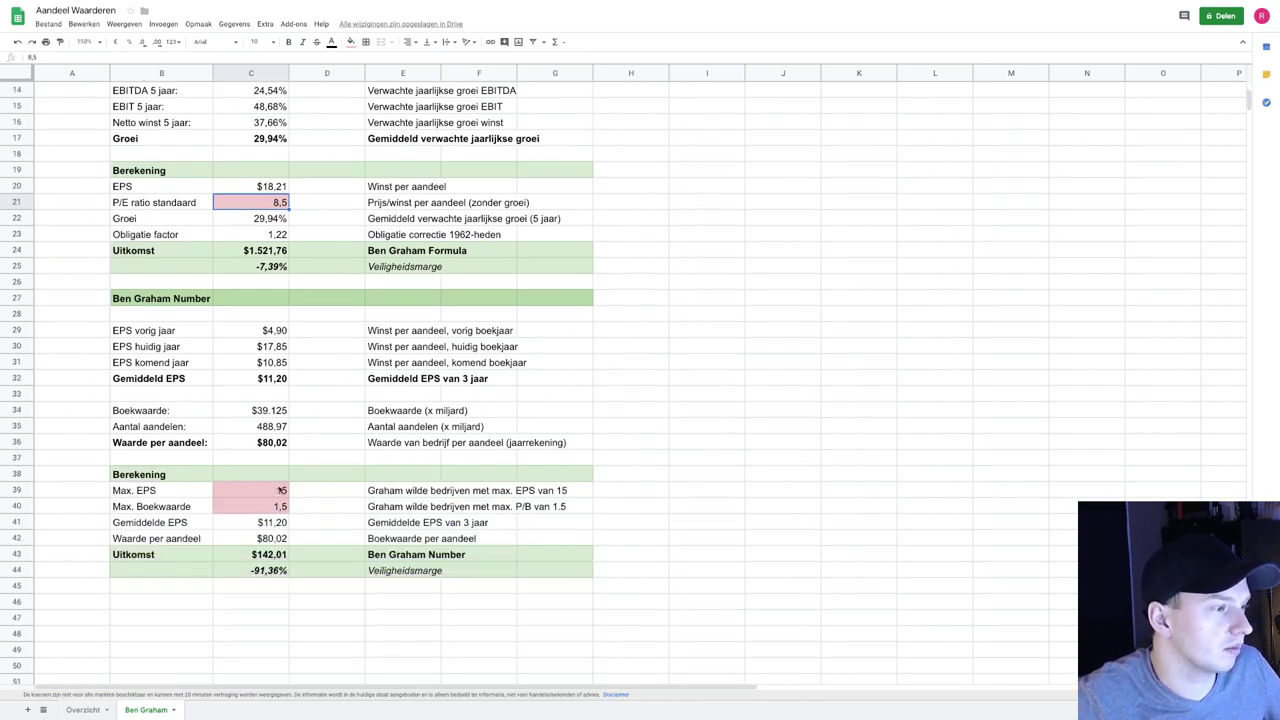
pyautogui.click(262, 490)
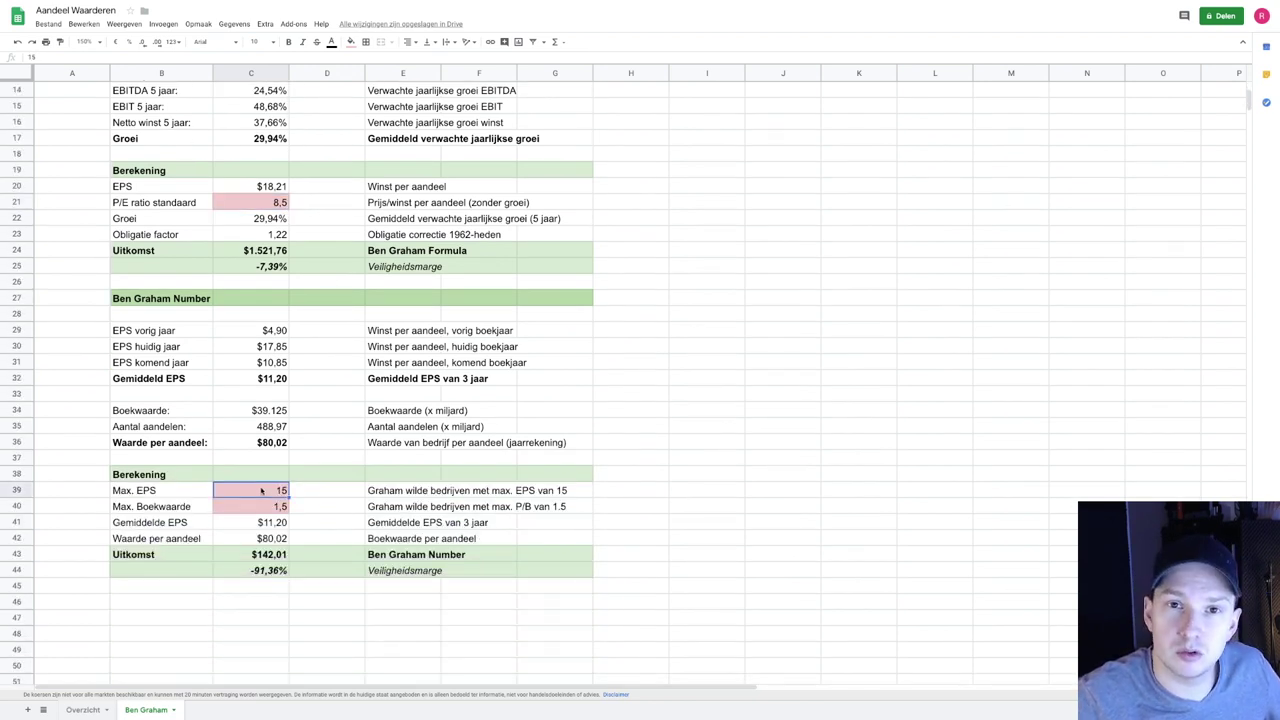
pyautogui.write('25')
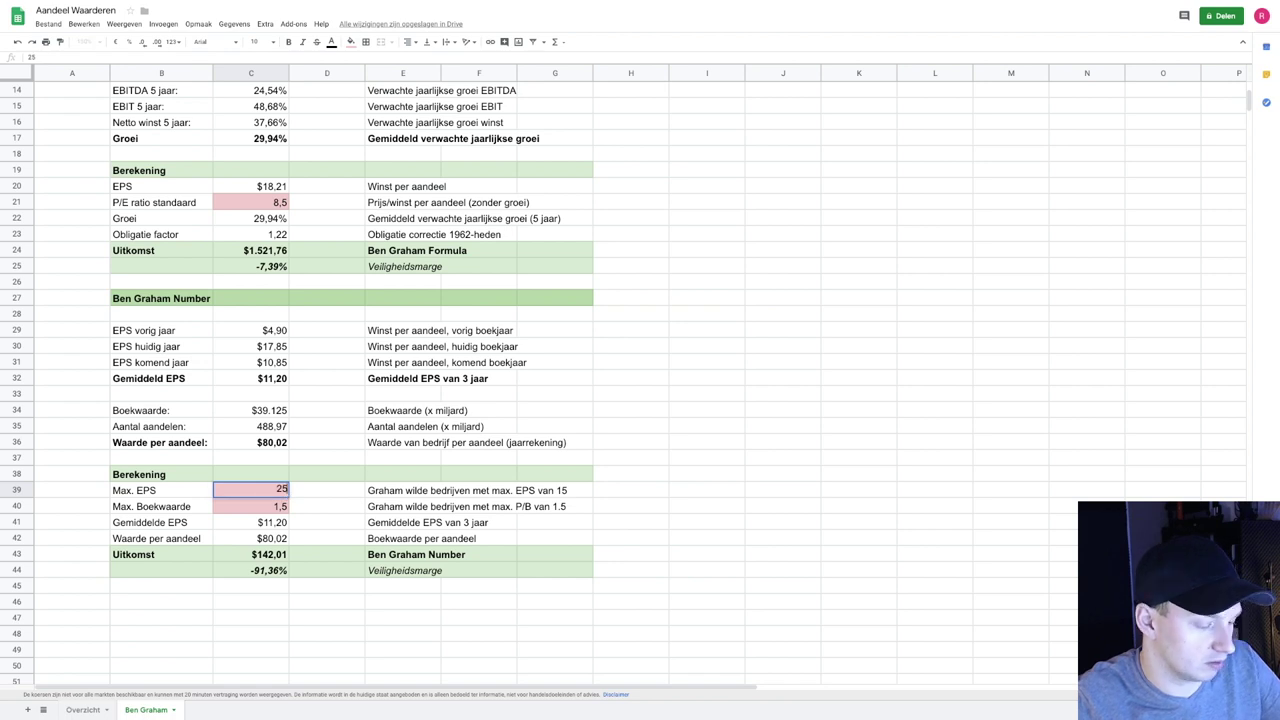
pyautogui.press('Return')
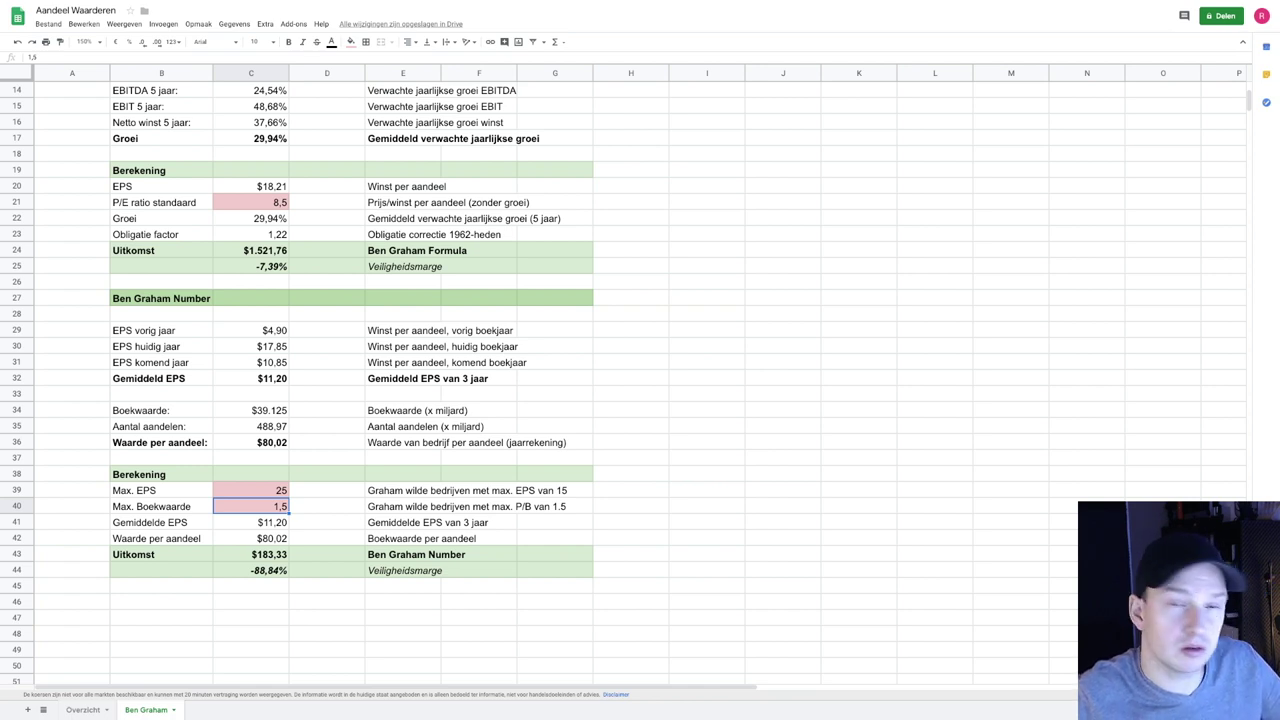
pyautogui.write('3')
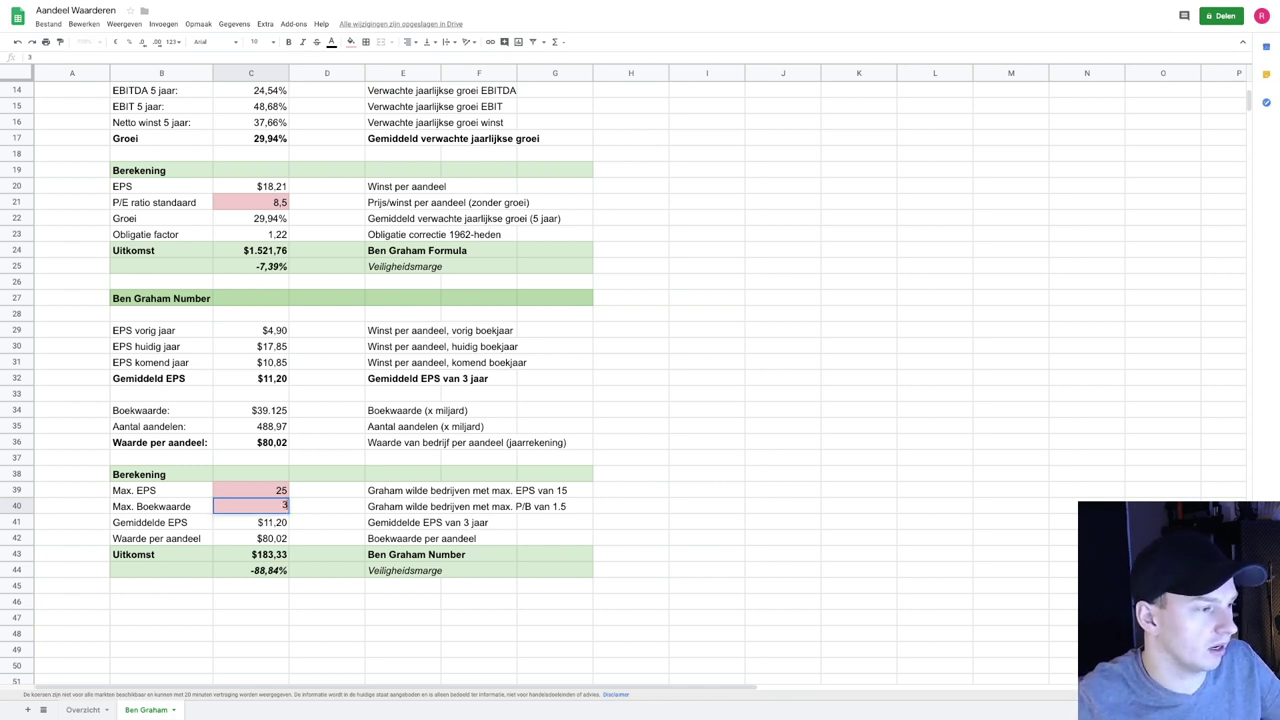
pyautogui.press('Return')
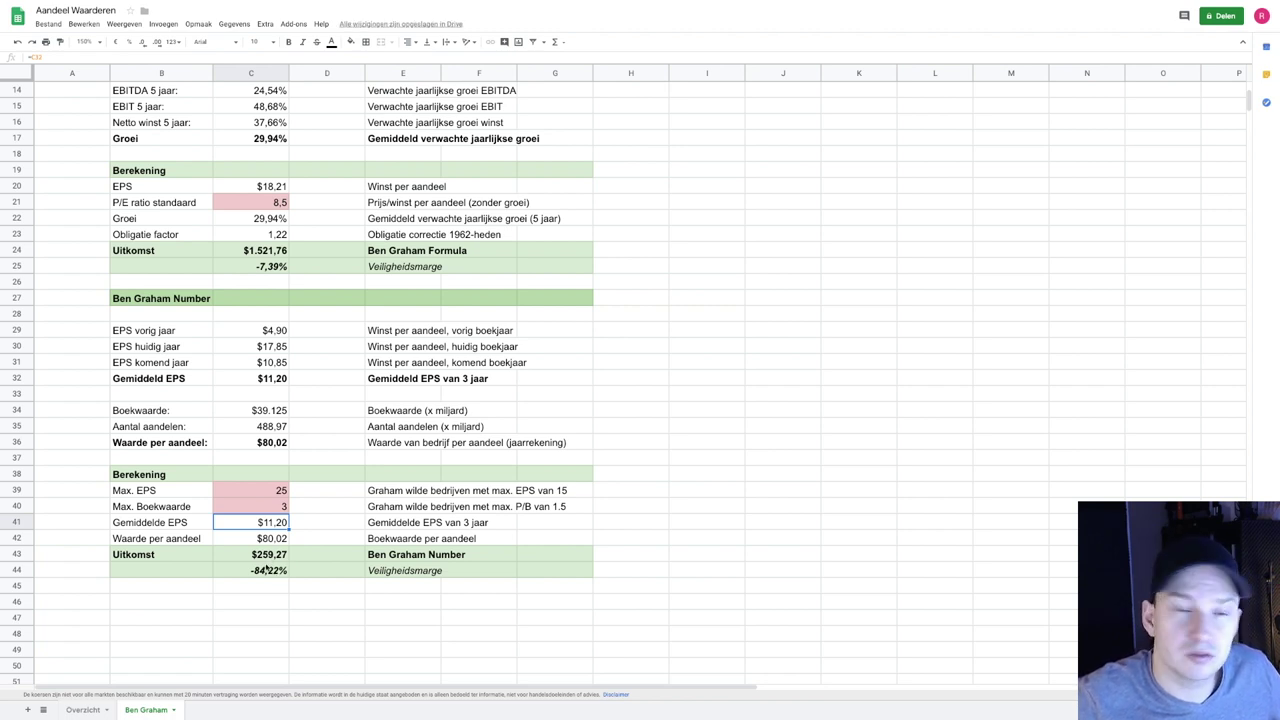
# - Set the ticker on the Overzicht sheet back to KO and check the BG Number with its margin
pyautogui.scroll(5, 266, 568)
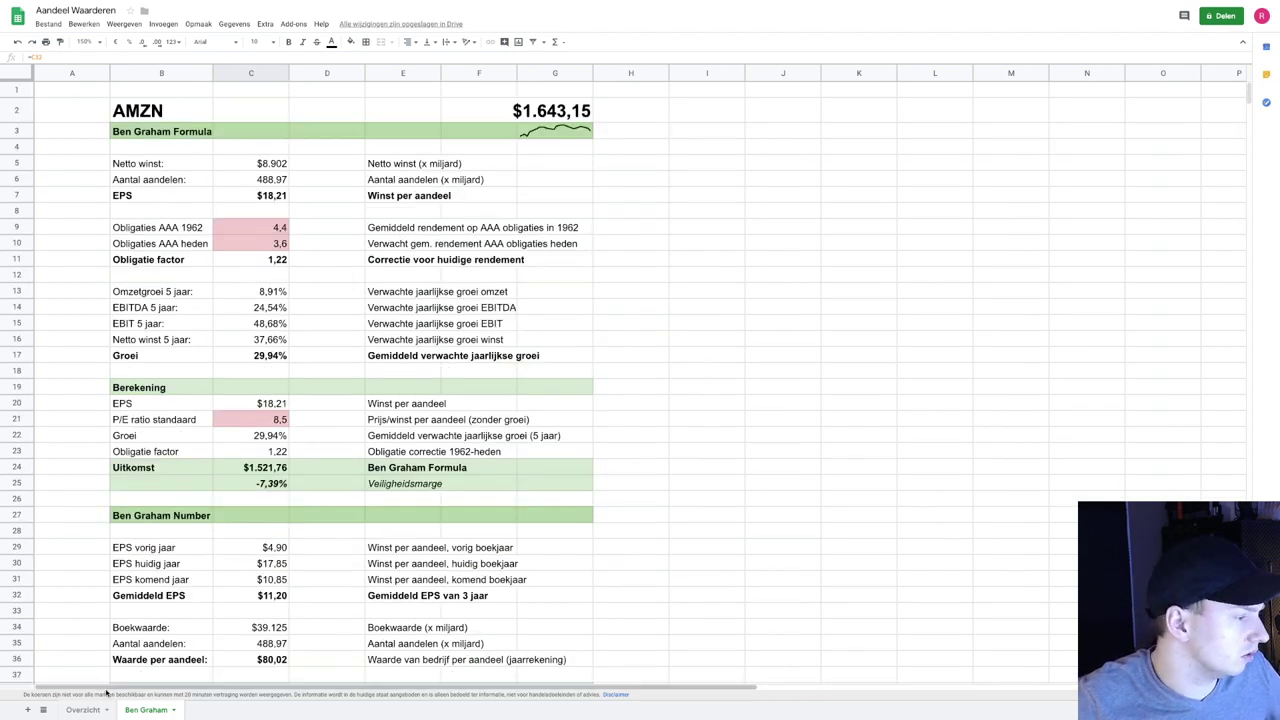
pyautogui.click(83, 709)
pyautogui.click(229, 124)
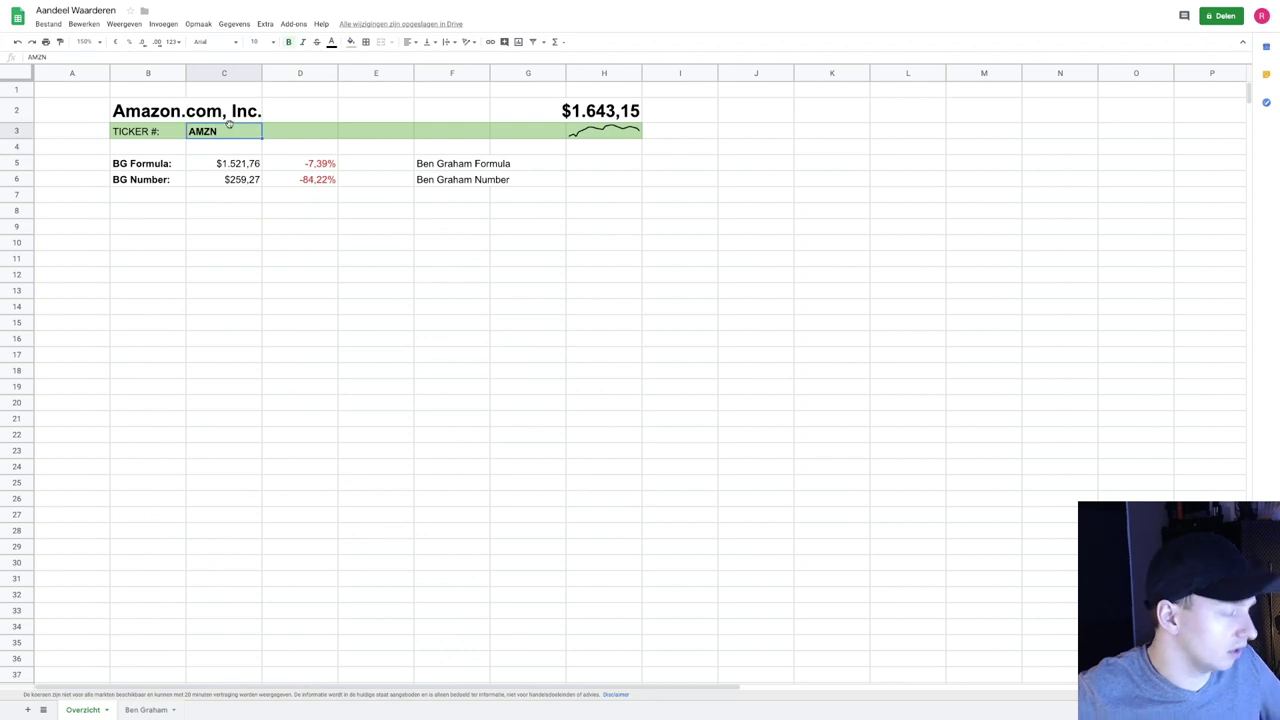
pyautogui.write('KO')
pyautogui.press('Return')
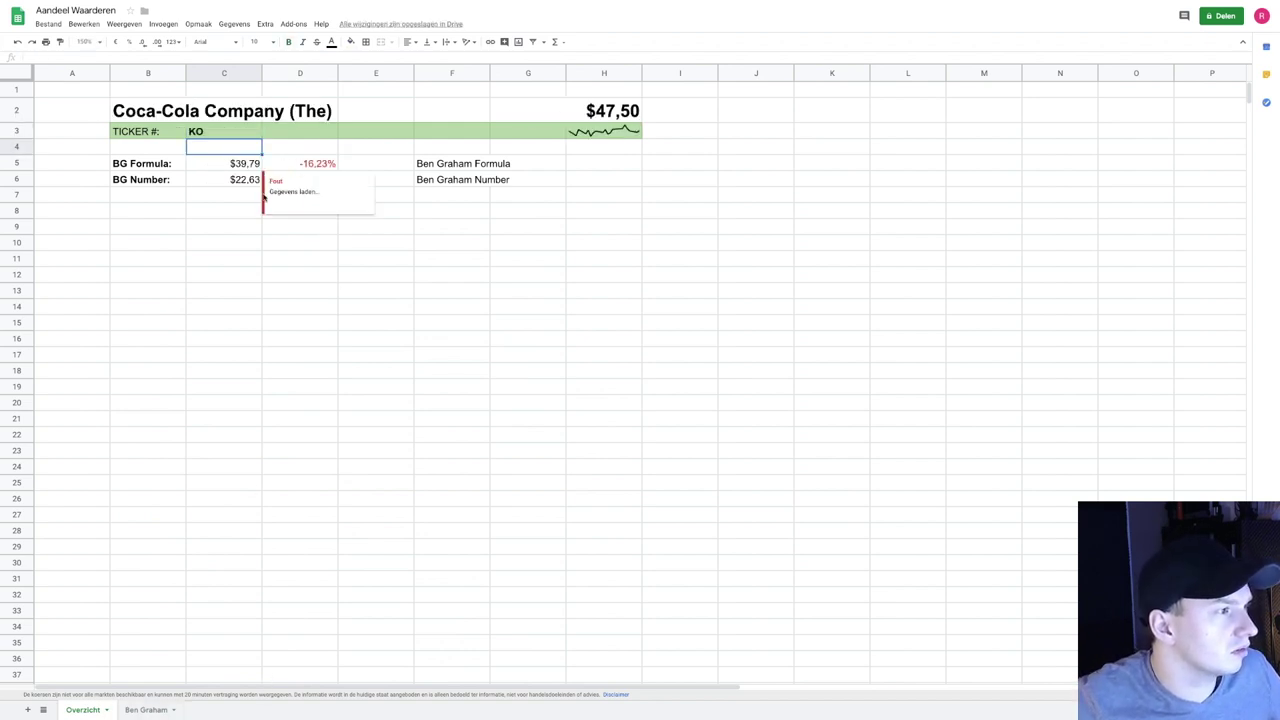
pyautogui.click(283, 360)
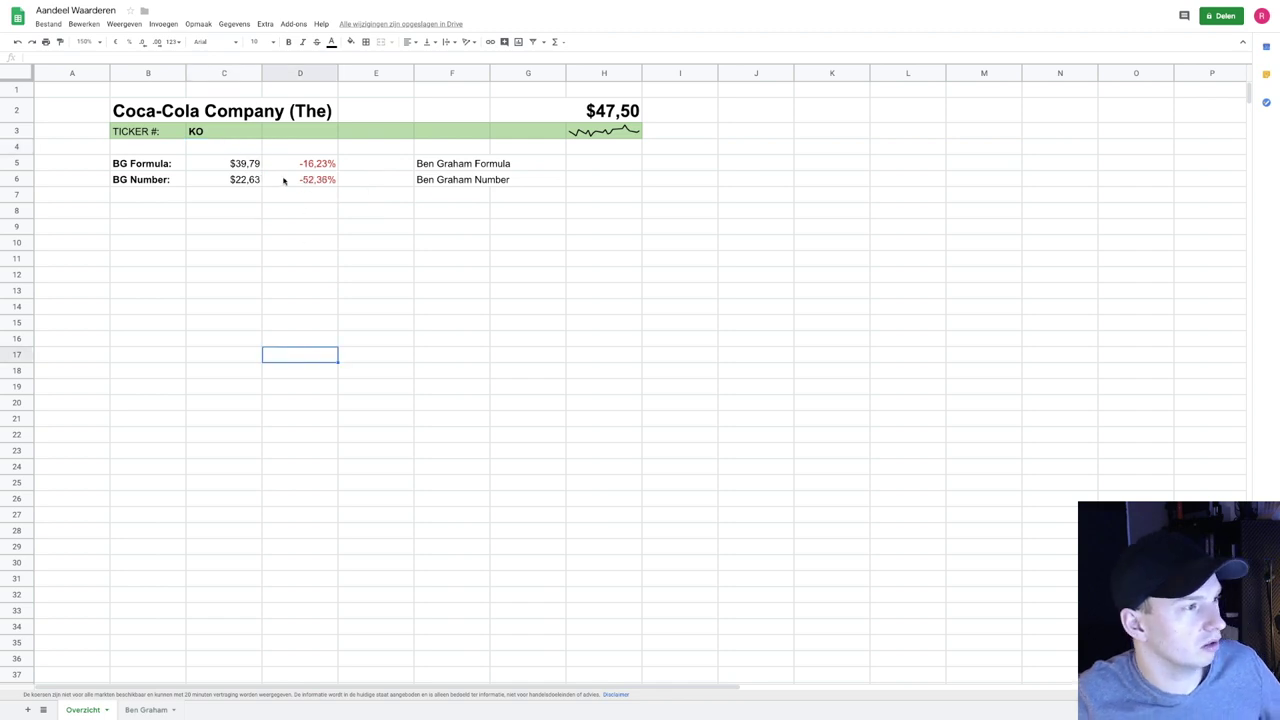